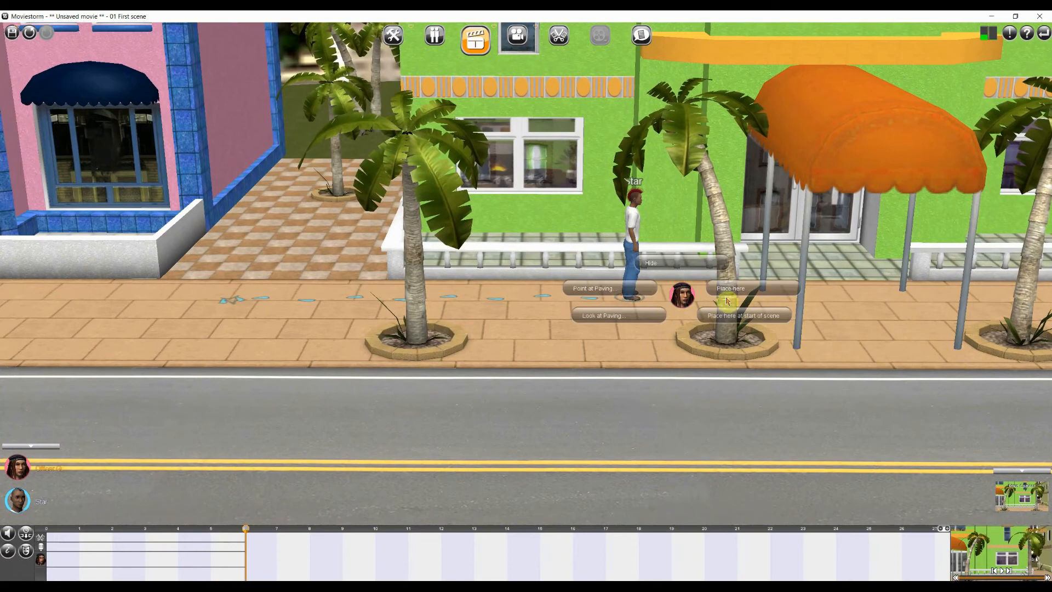
Step: Place the police officer on the paving beside Star and add the "Cuff Prisoner from in front (who ends facing away)" interaction with Star
click(682, 295)
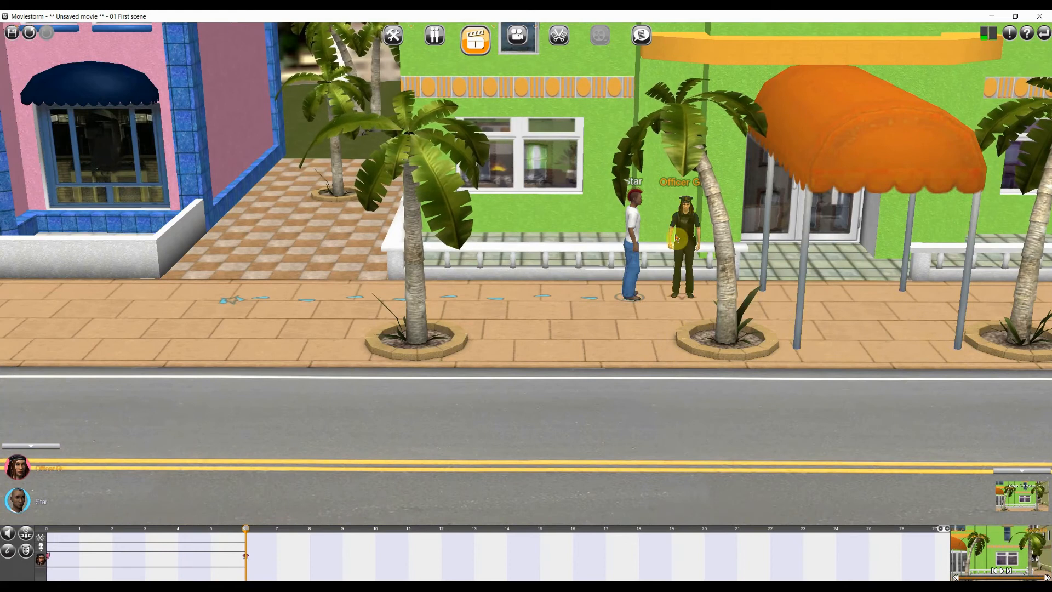
click(636, 222)
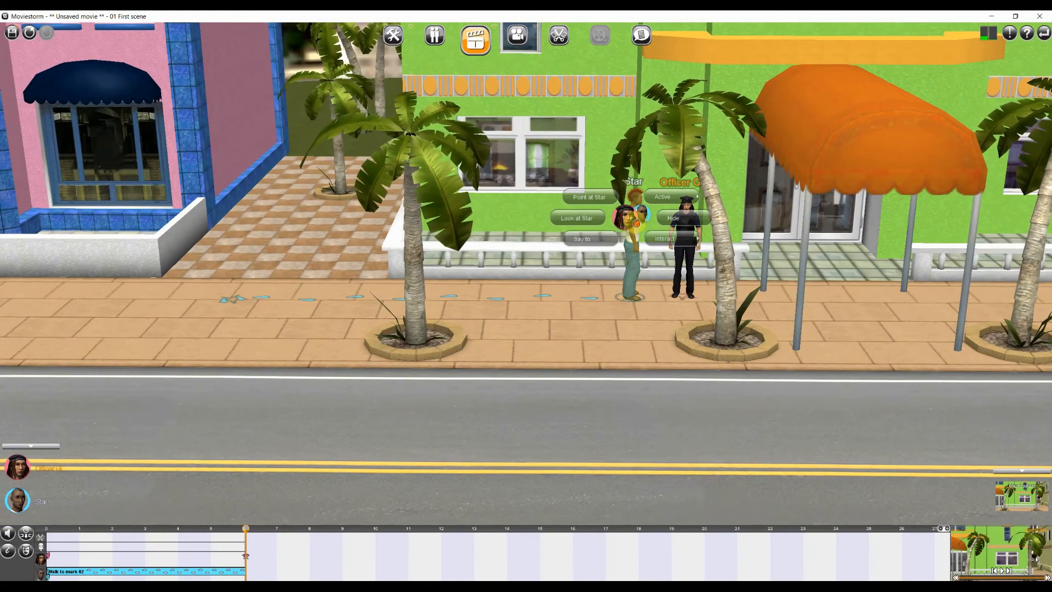
click(669, 241)
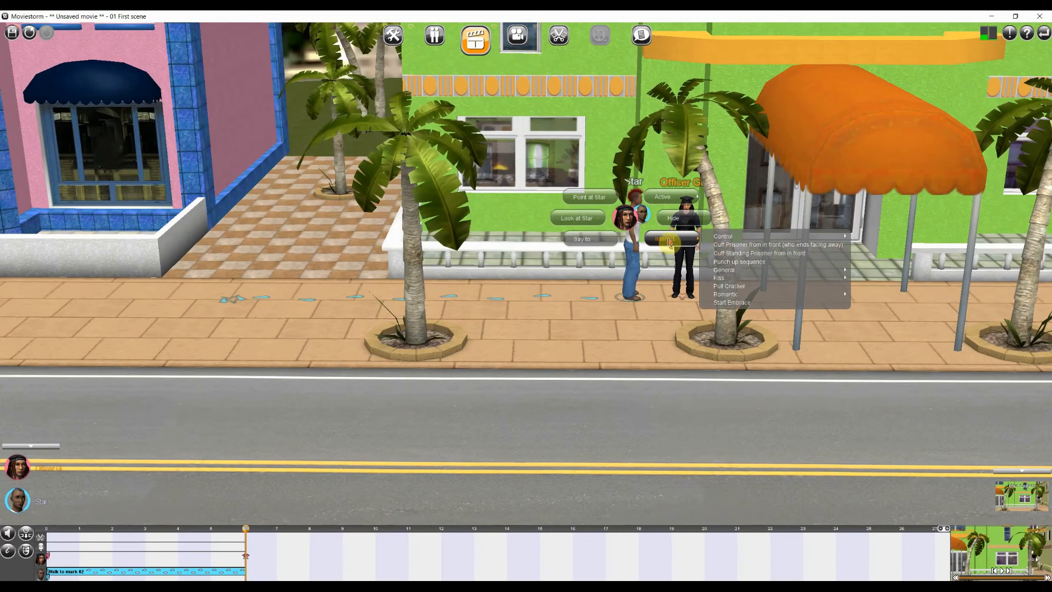
click(746, 245)
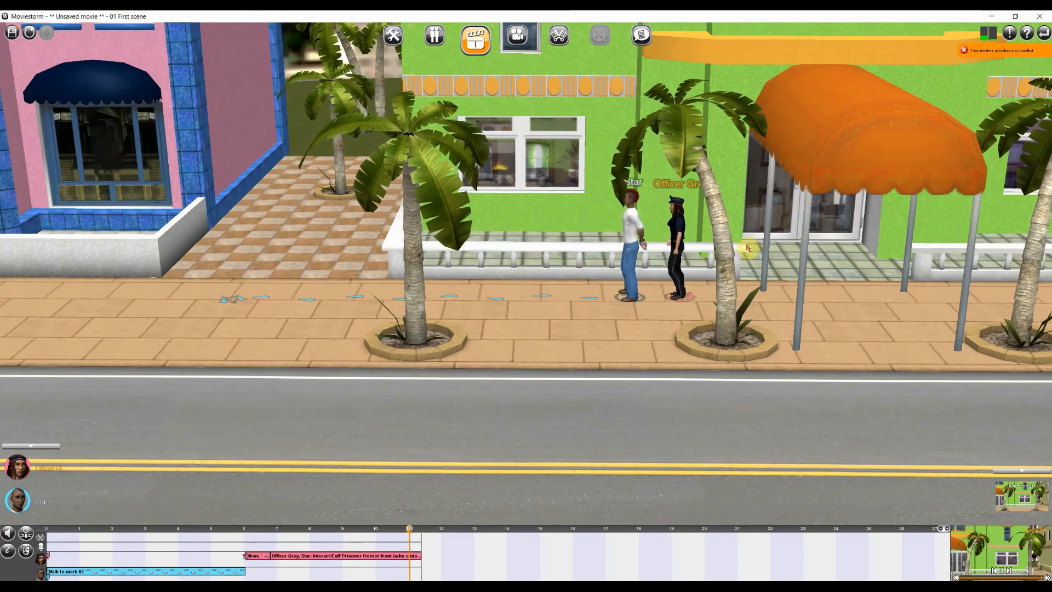
drag(421, 529, 426, 566)
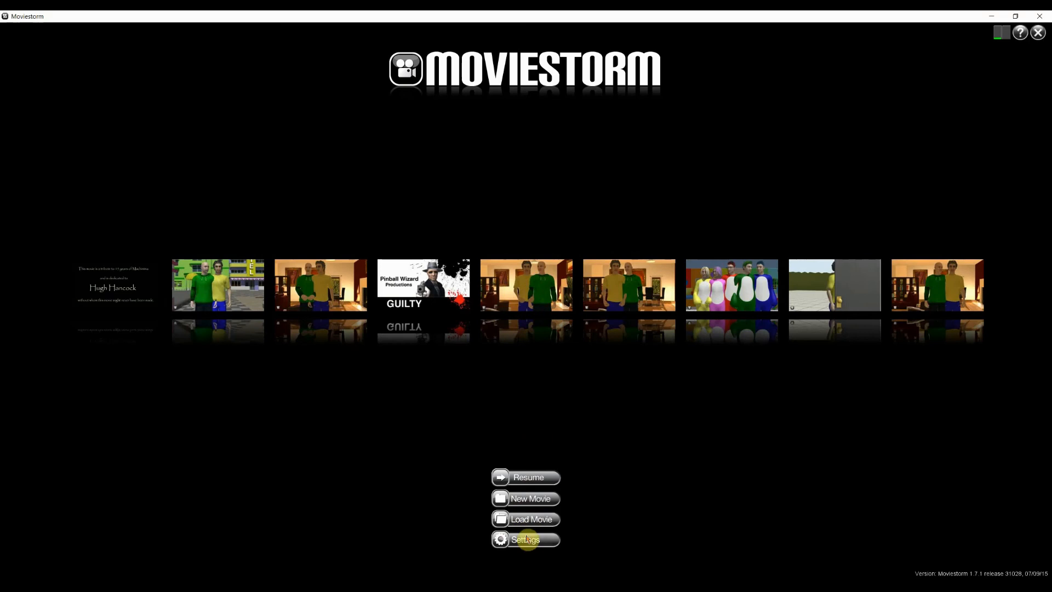
Step: Create a new movie from the Empty Movie template
click(538, 499)
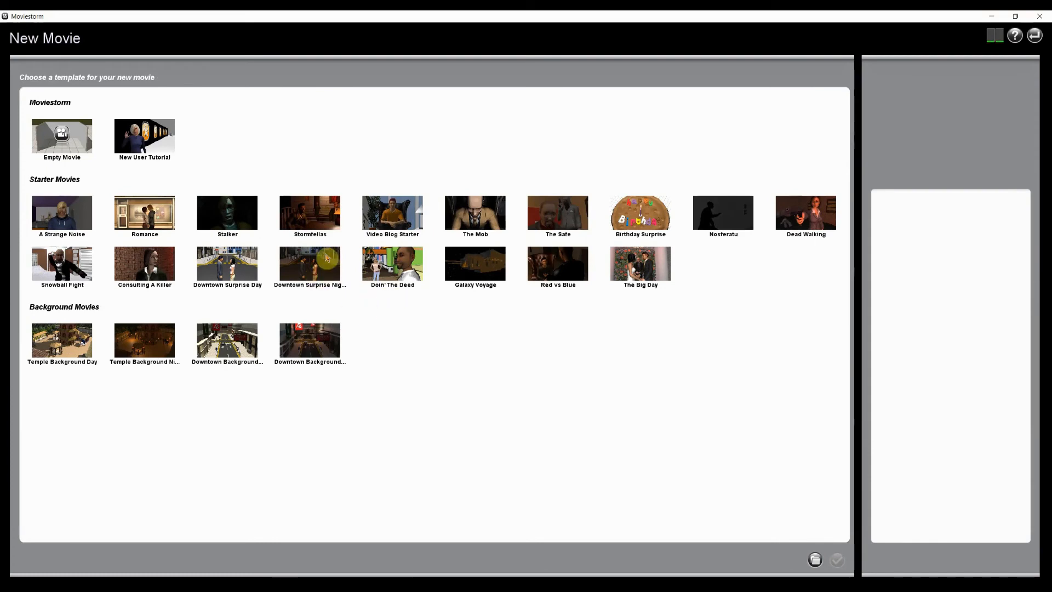
click(312, 286)
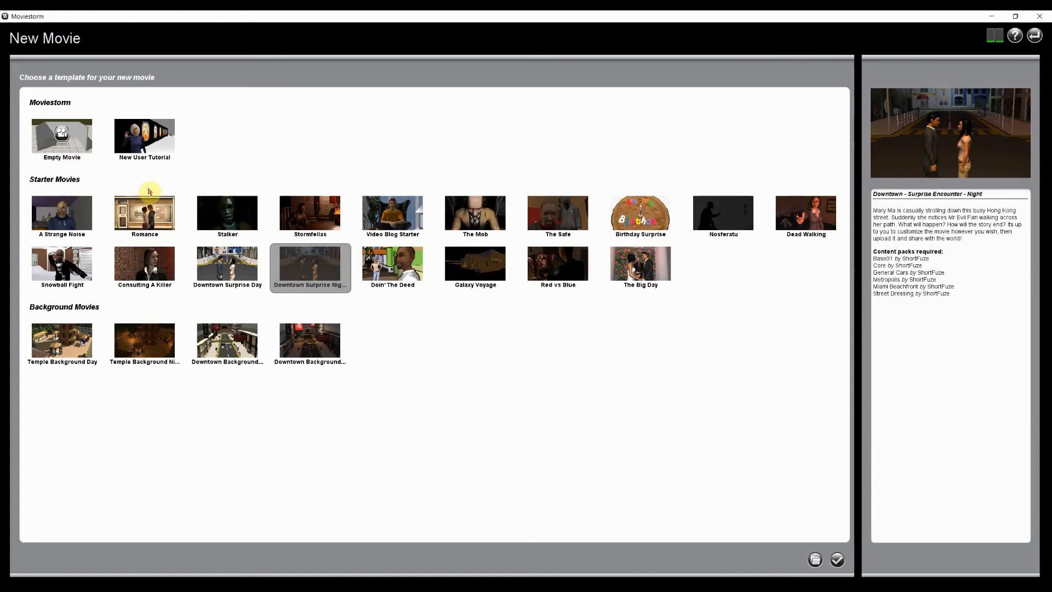
double_click(64, 140)
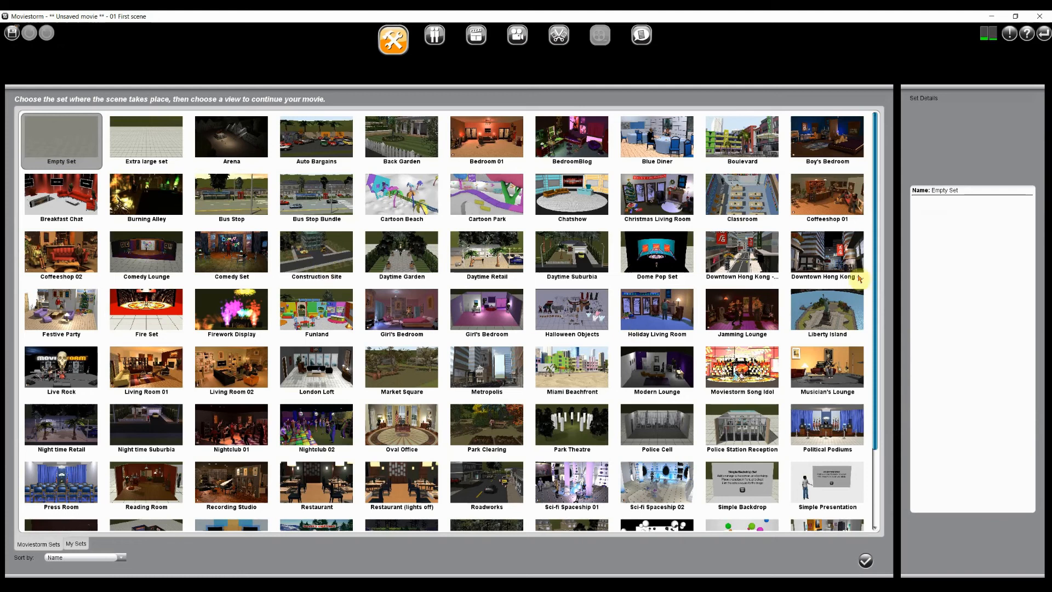
Step: Browse the available sets, load the Market Square set for the scene and dismiss the Set Workshop introduction
scroll(877, 257, down, 1)
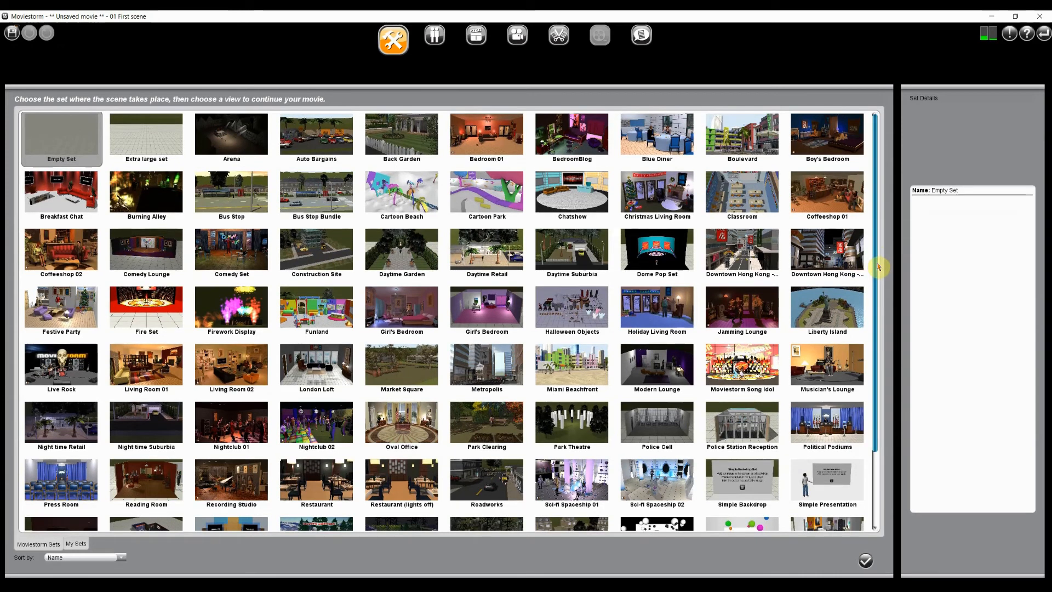
drag(878, 267, 874, 352)
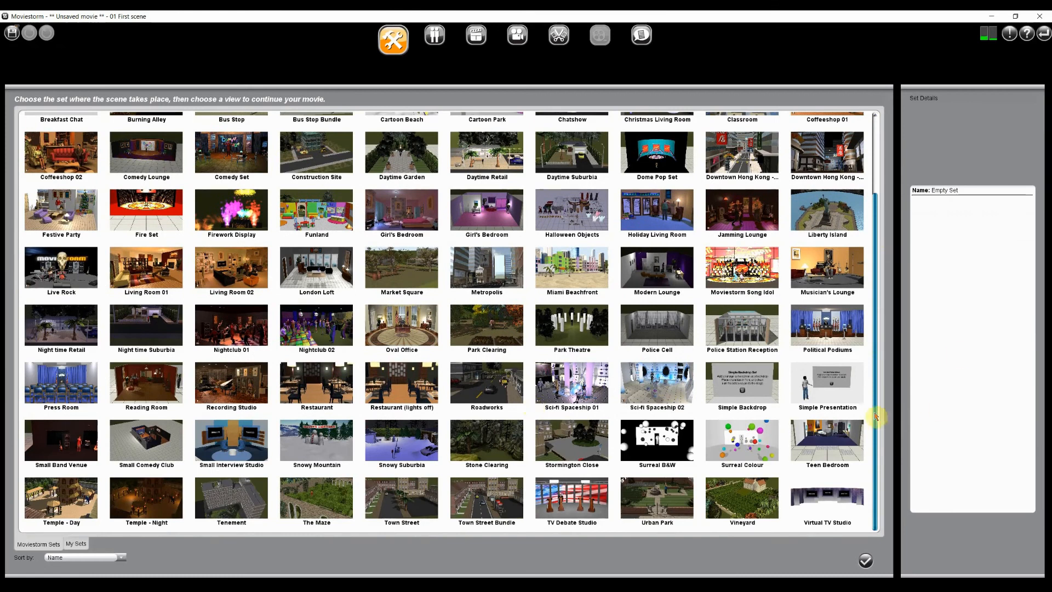
drag(876, 415, 613, 226)
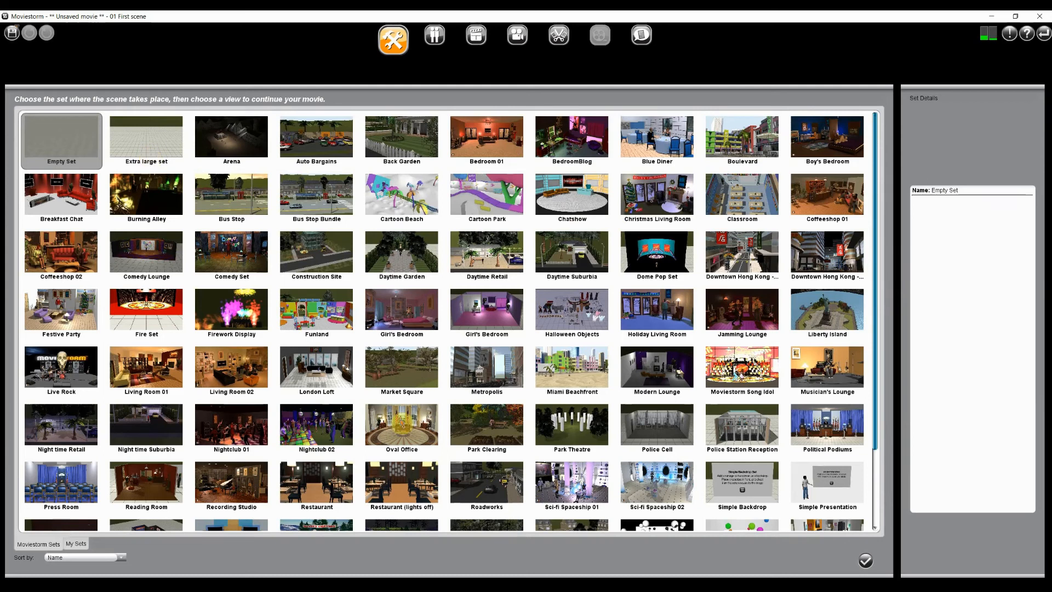
double_click(419, 367)
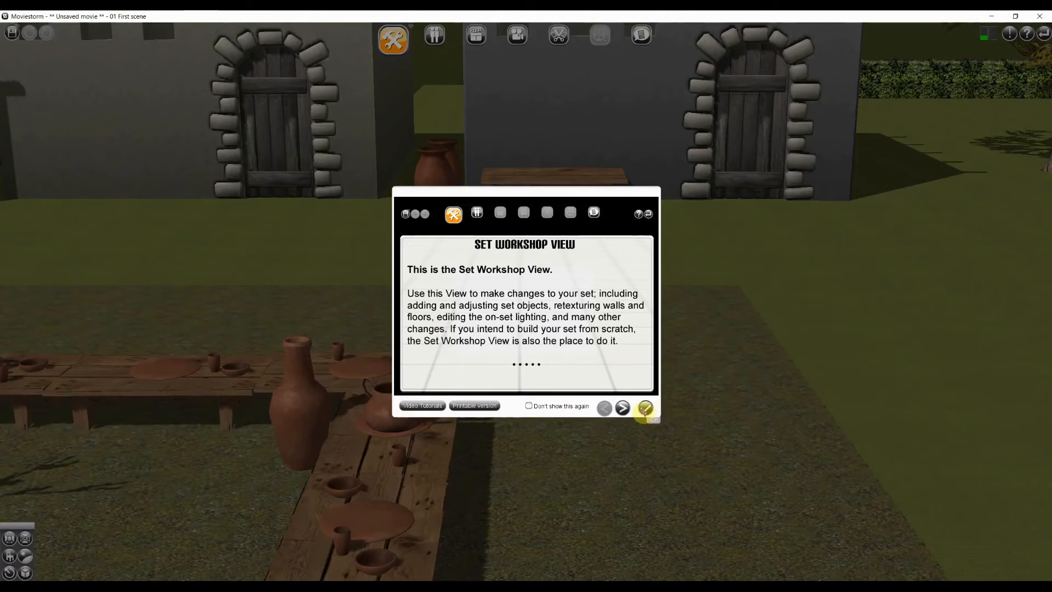
click(644, 409)
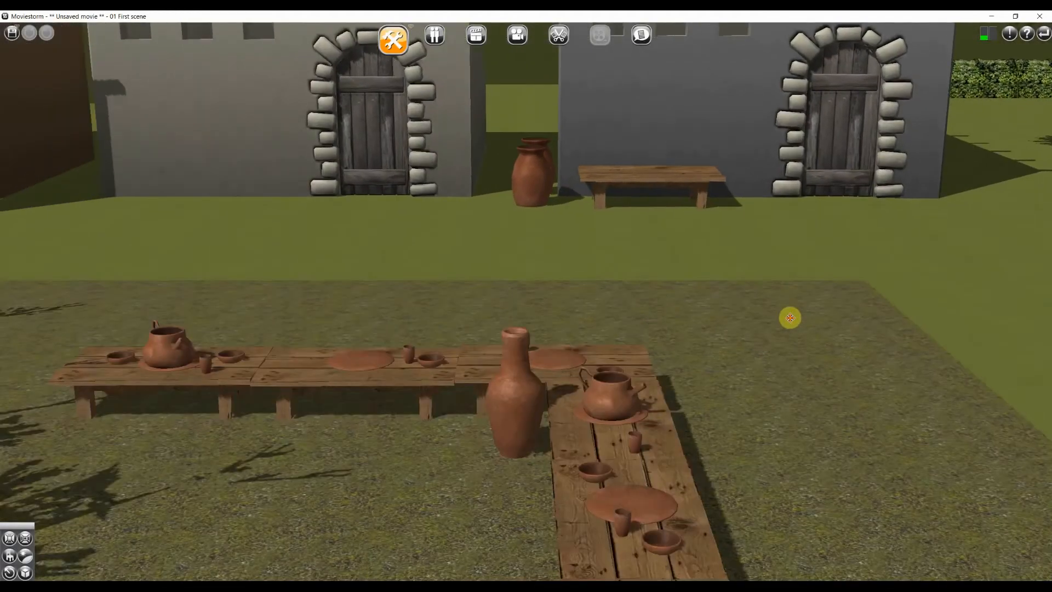
Step: Enlarge the old table beside the stone doorway and shift it slightly away from the wall
drag(790, 318, 166, 272)
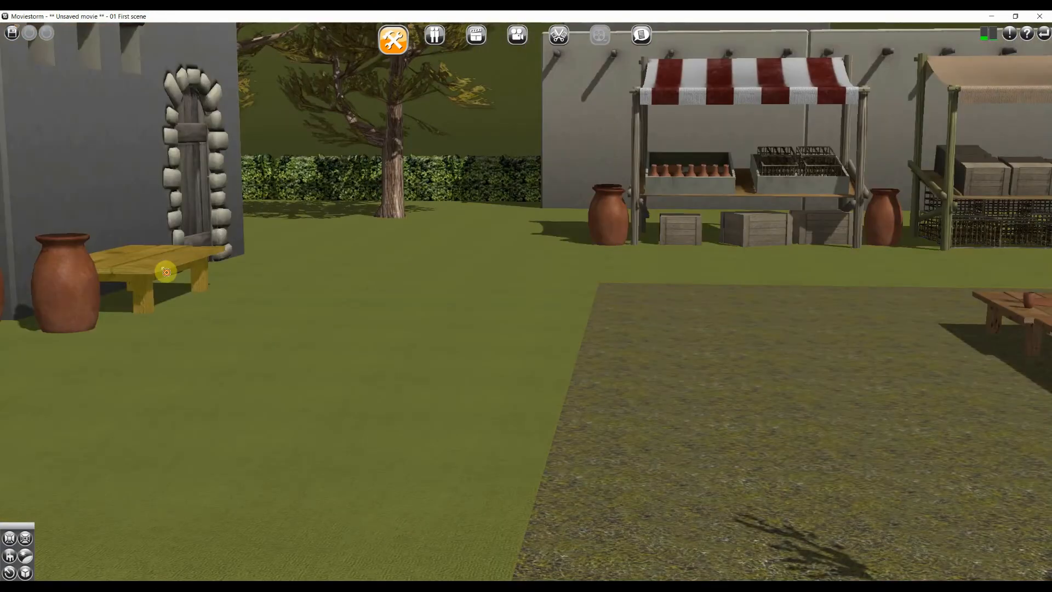
double_click(166, 272)
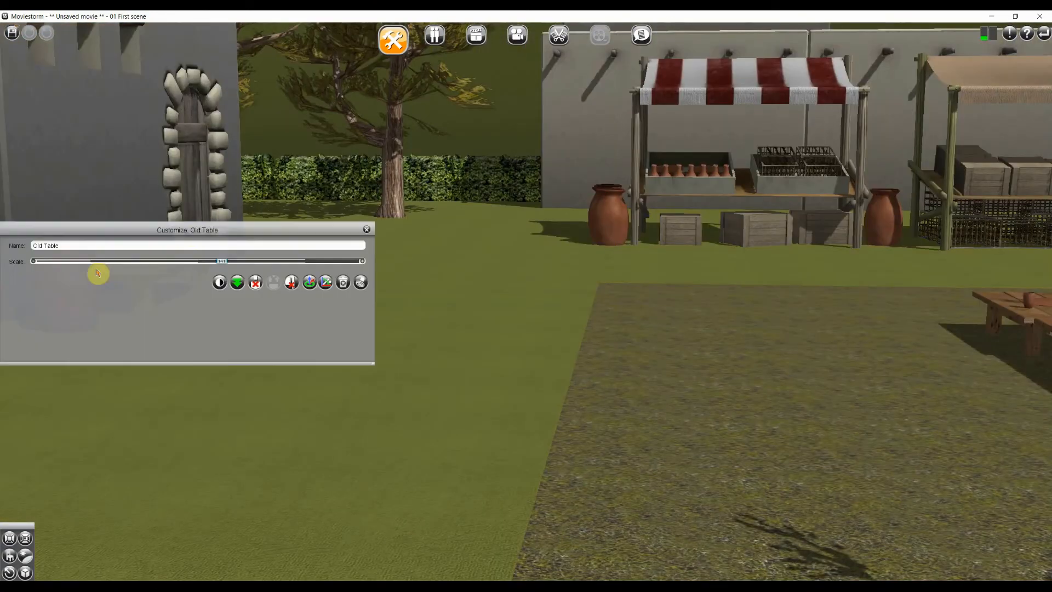
drag(192, 230, 202, 256)
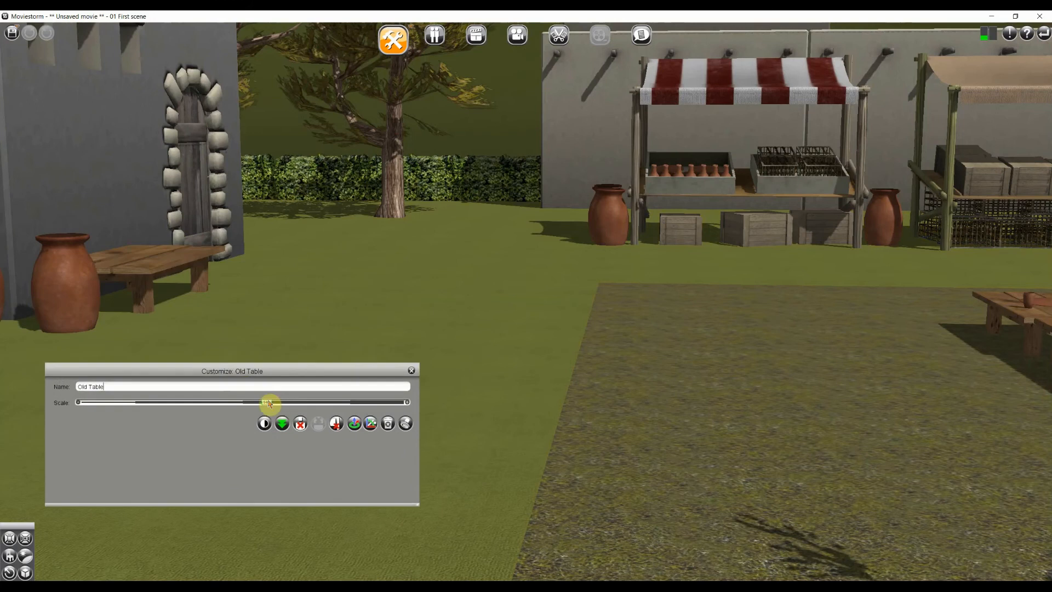
drag(268, 401, 316, 403)
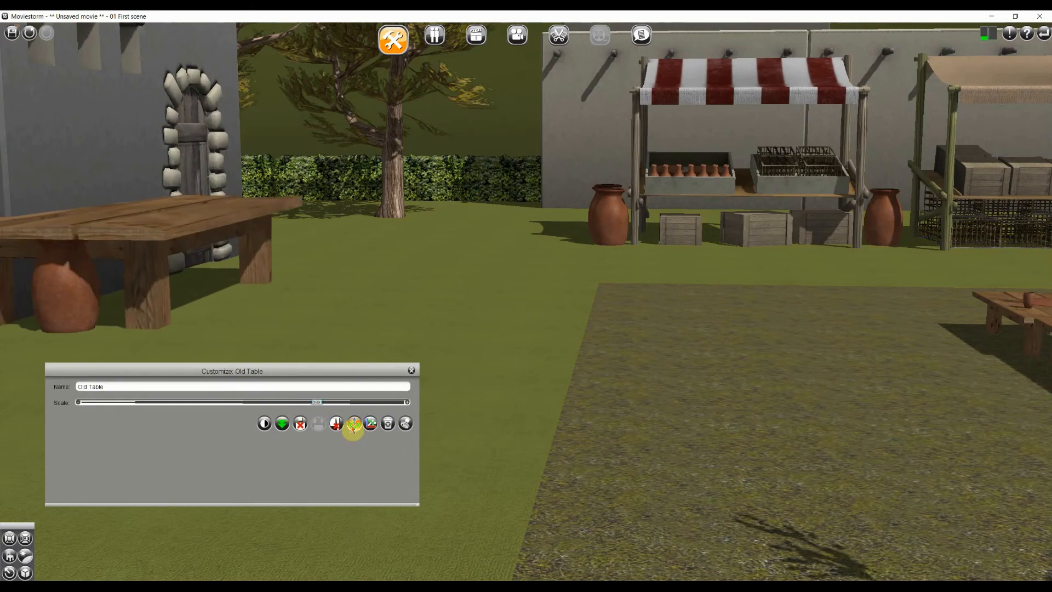
click(353, 424)
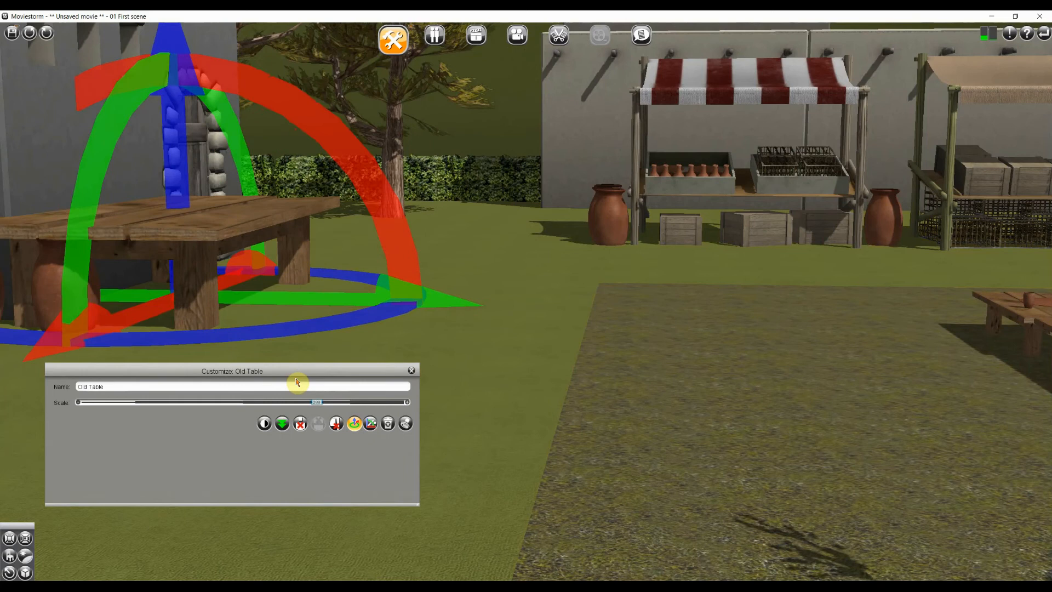
click(411, 371)
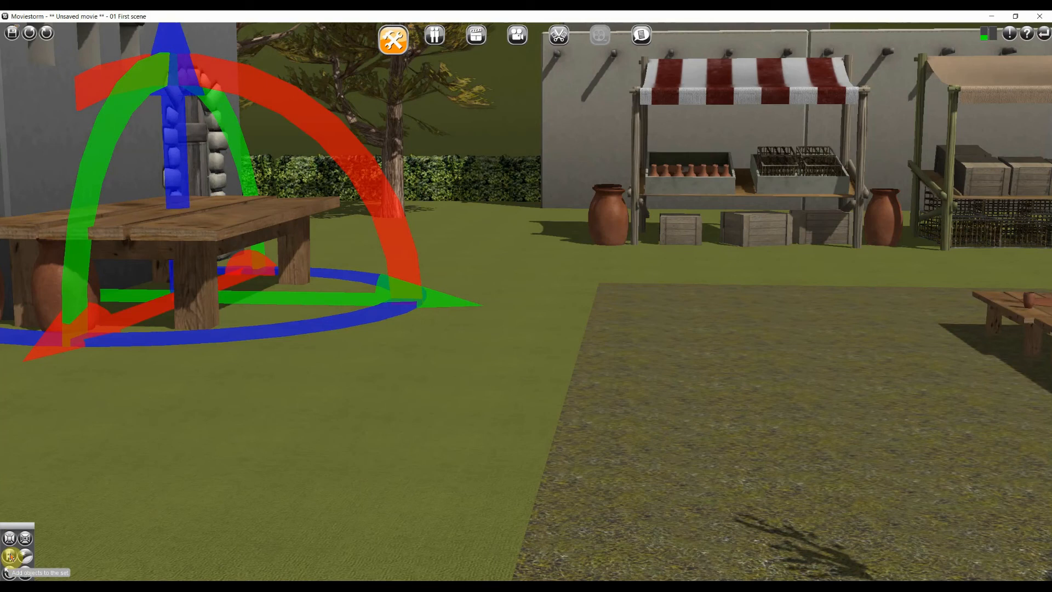
Step: Find the small red car in the object library by searching for "car" and place it on the market square beside the enlarged table
click(11, 556)
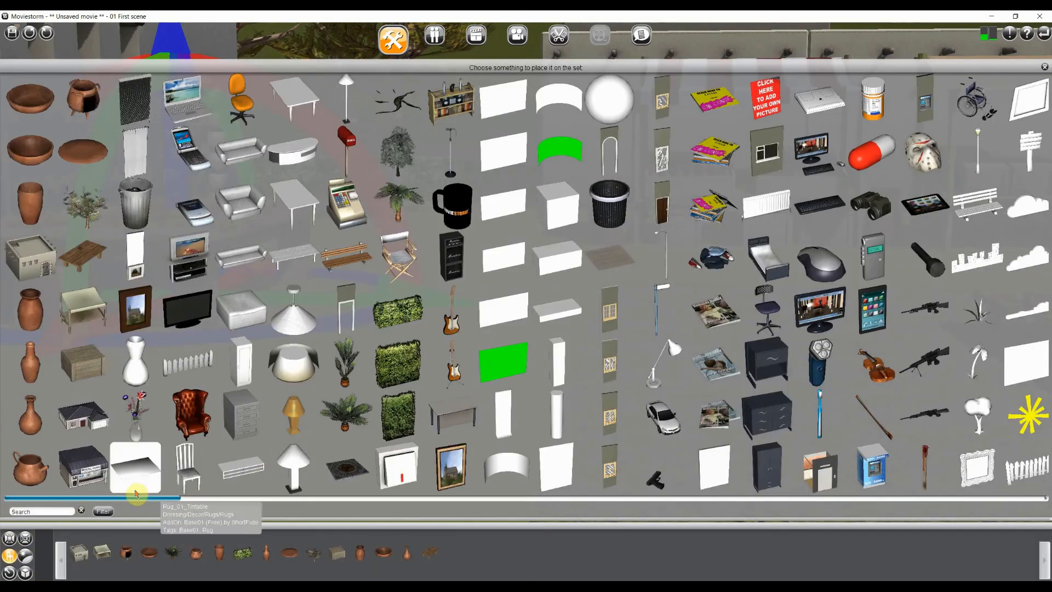
drag(143, 500, 444, 492)
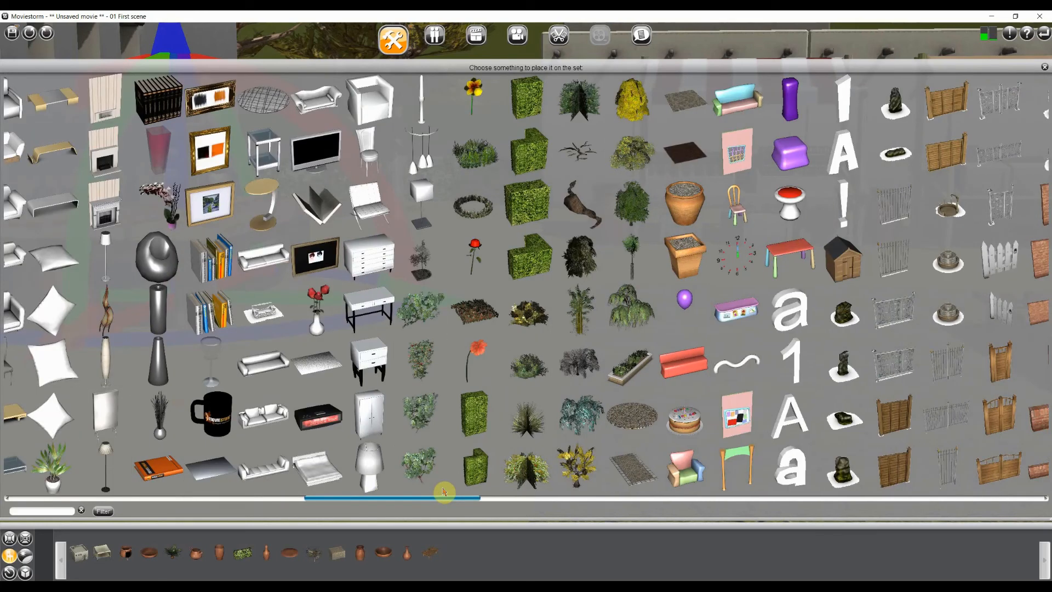
drag(444, 492, 434, 530)
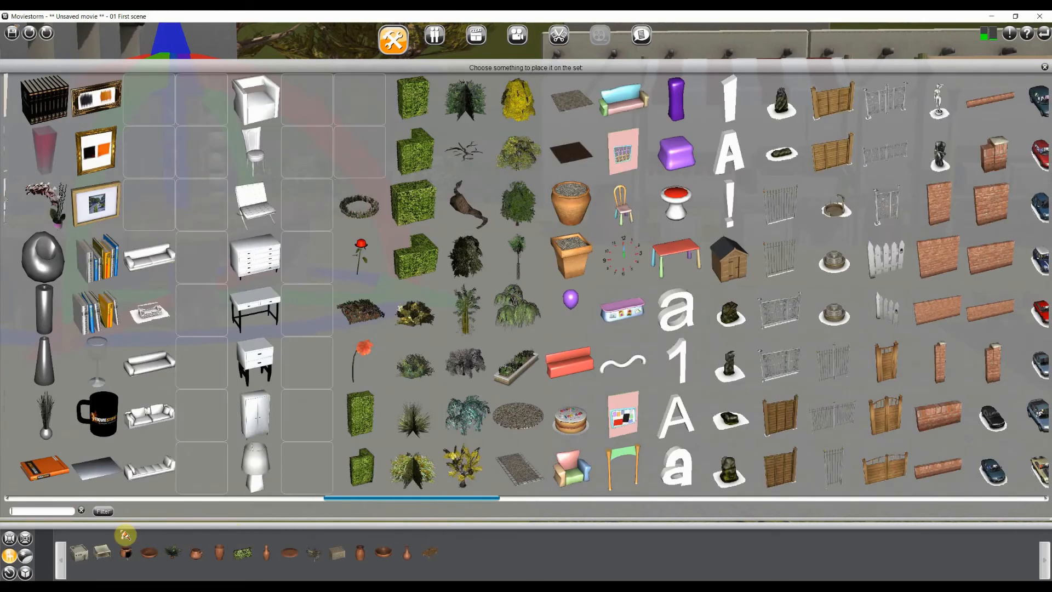
click(49, 513)
text(car)
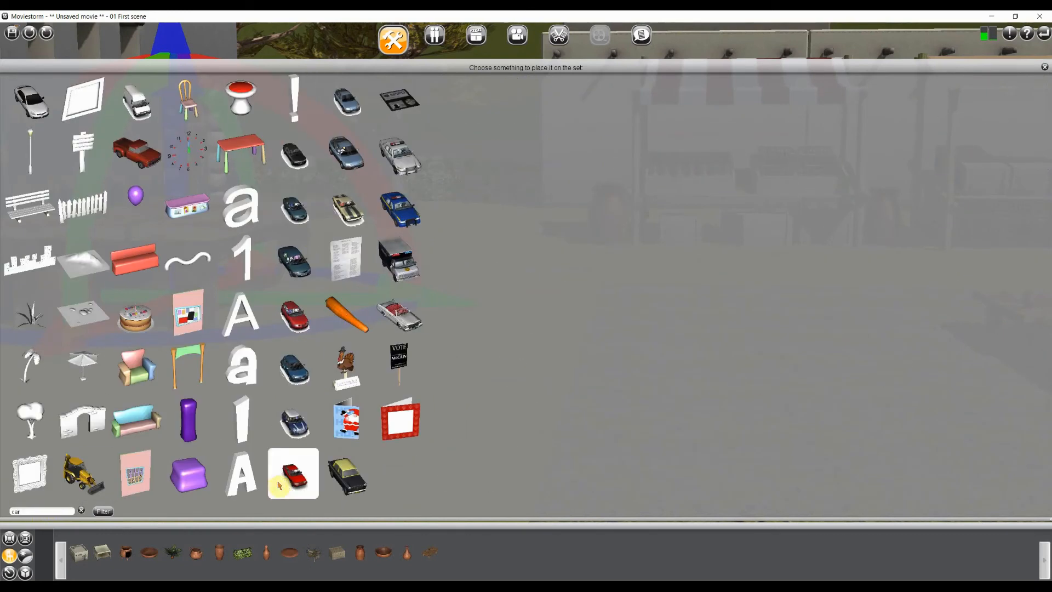
click(290, 308)
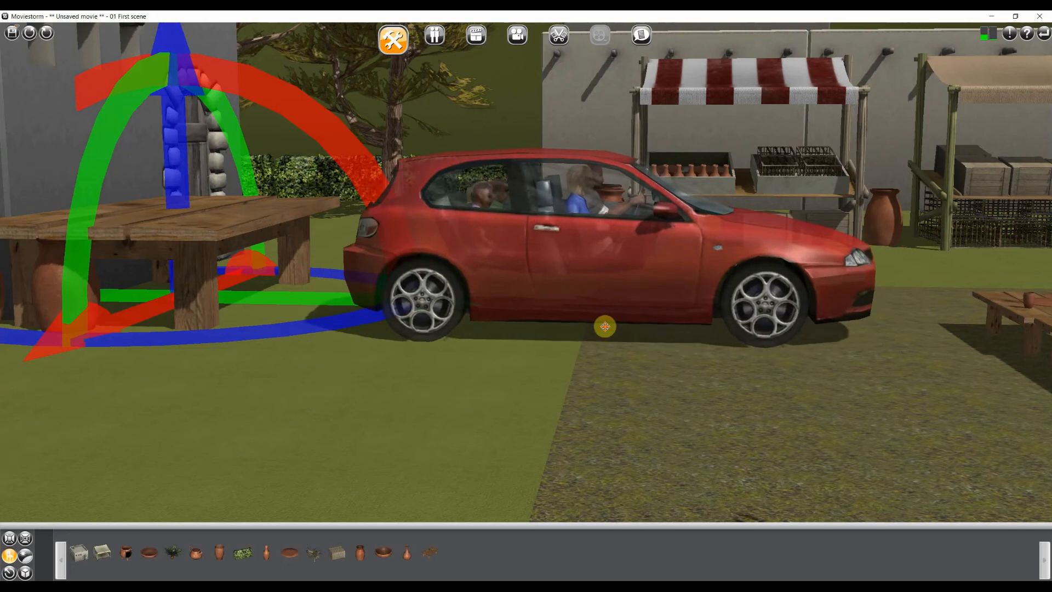
click(604, 326)
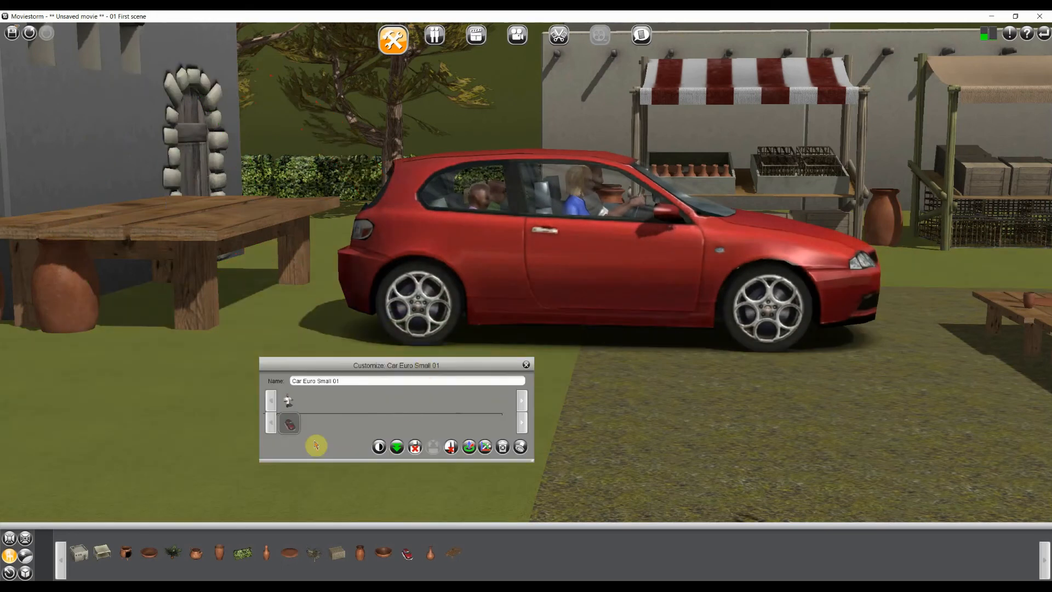
Step: Change the red car's occupants to a male driver with a male front passenger
click(289, 400)
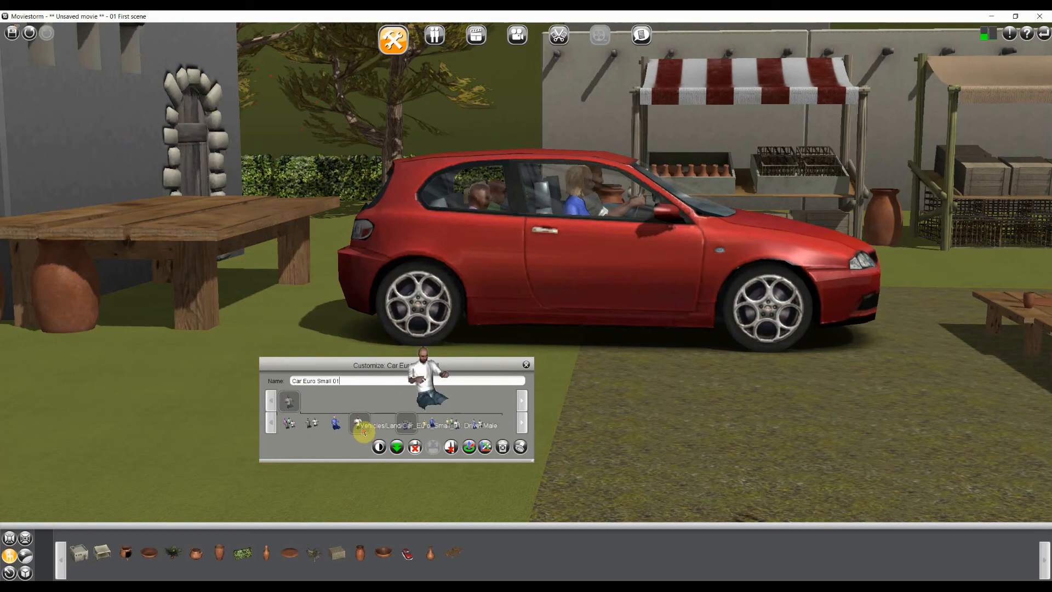
click(337, 432)
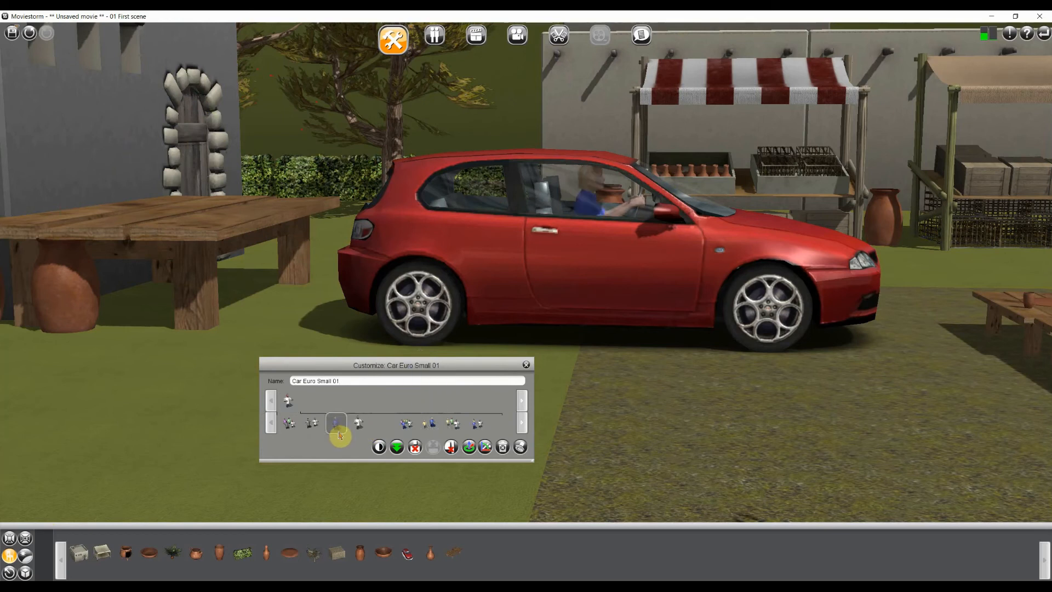
click(313, 424)
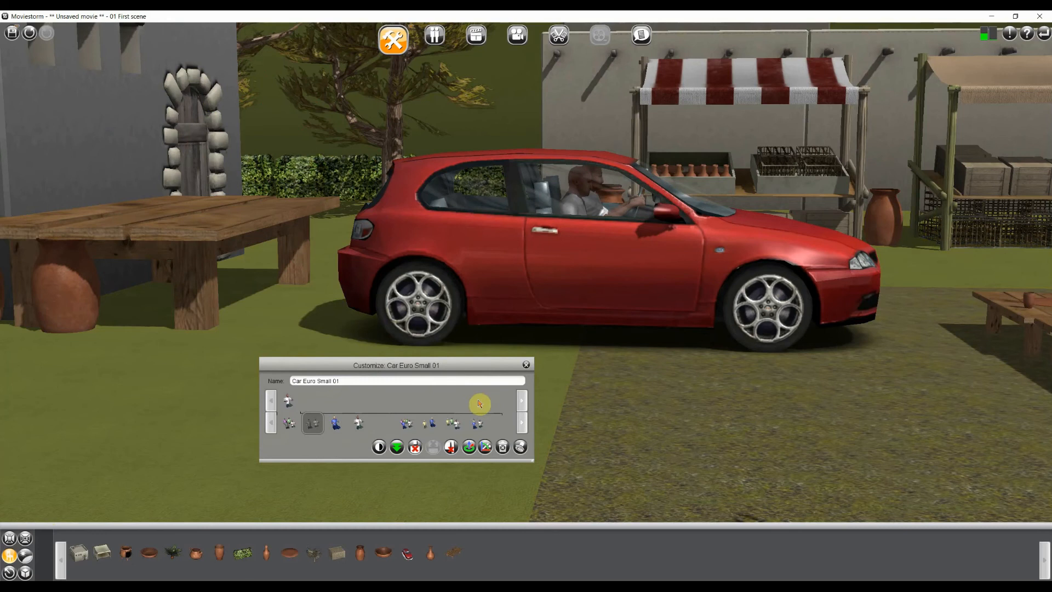
Step: Nudge the red car slightly towards the enlarged table with the prop manipulator
click(469, 447)
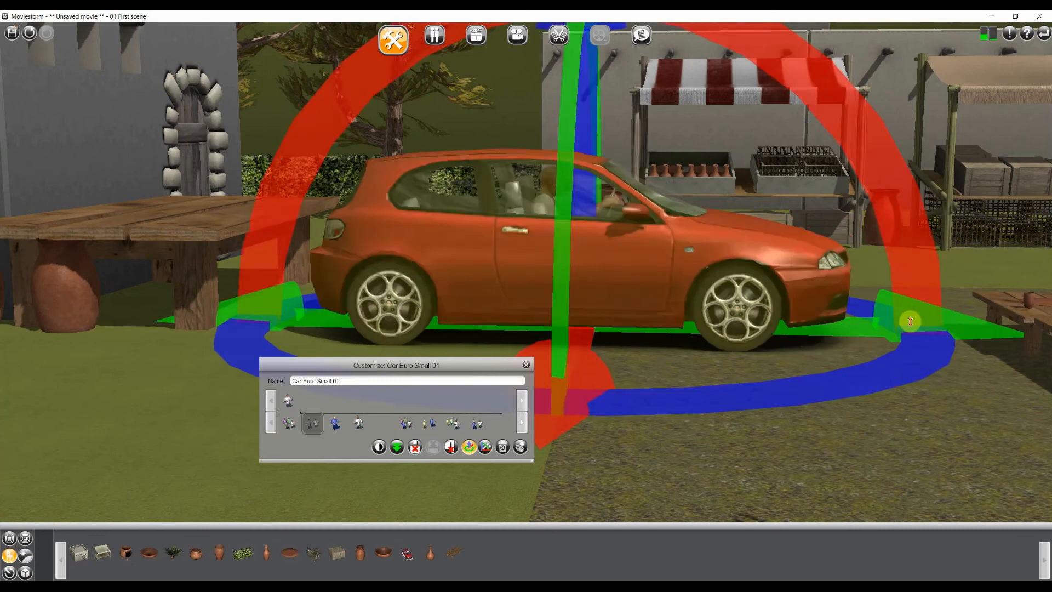
drag(945, 321, 899, 333)
click(467, 452)
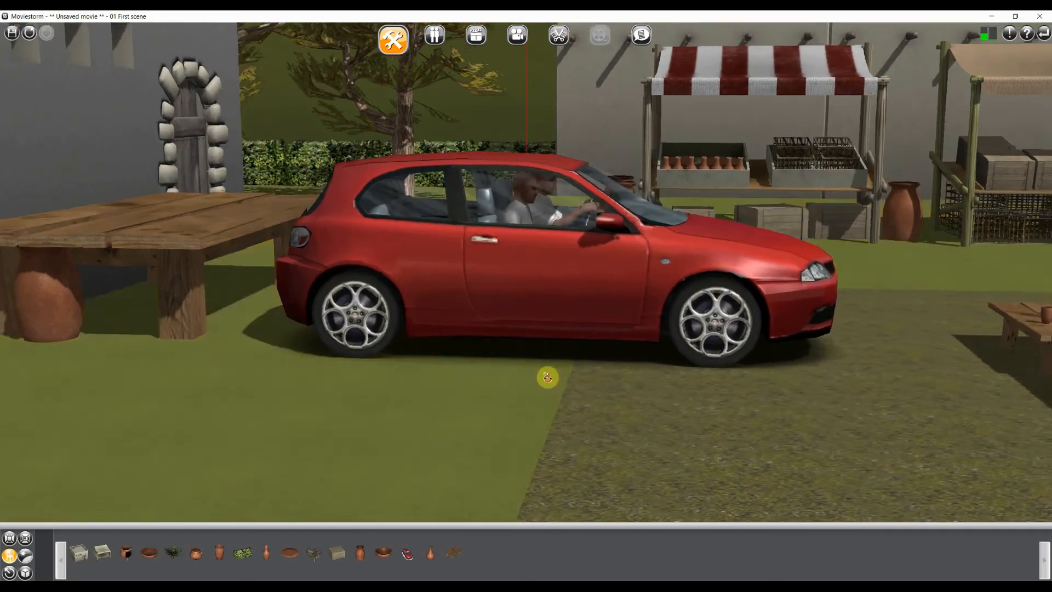
Step: View the red car from the front and move it sideways past the wooden table, in front of the other stone doorway
right_drag(547, 377, 155, 364)
scroll(155, 363, up, 2)
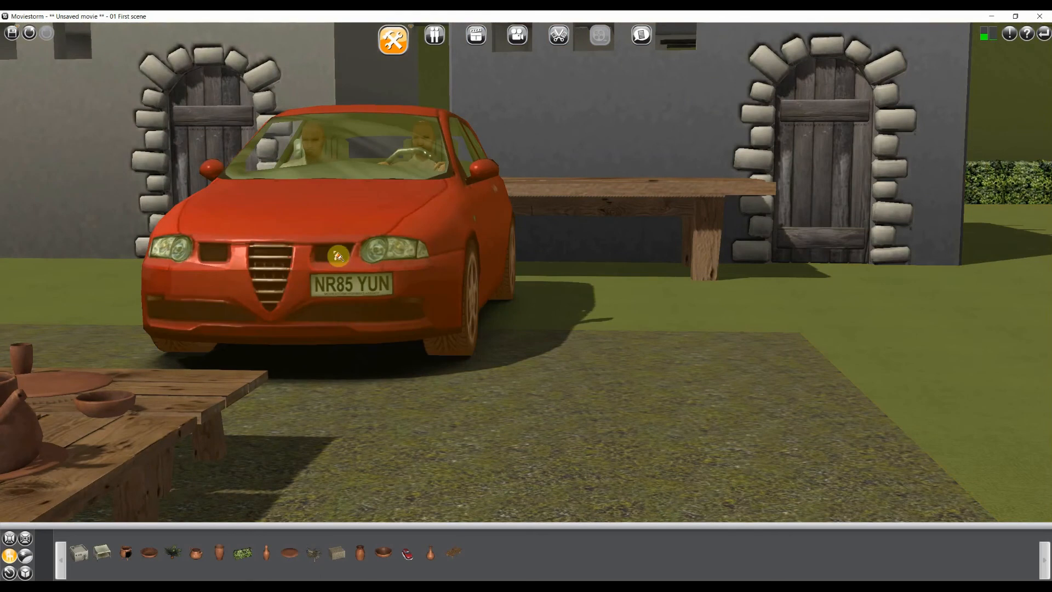
click(338, 256)
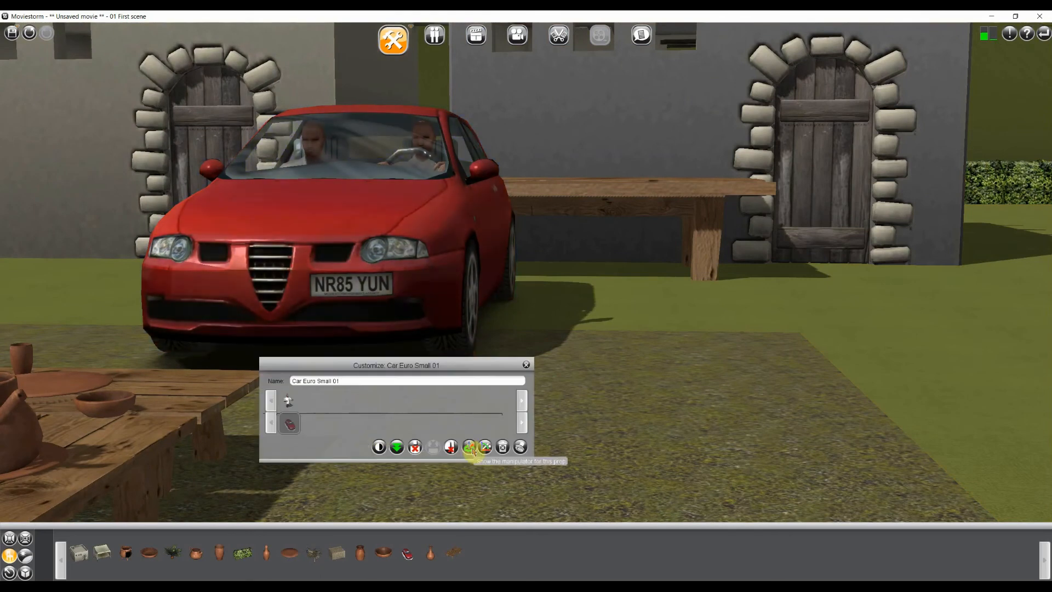
click(470, 448)
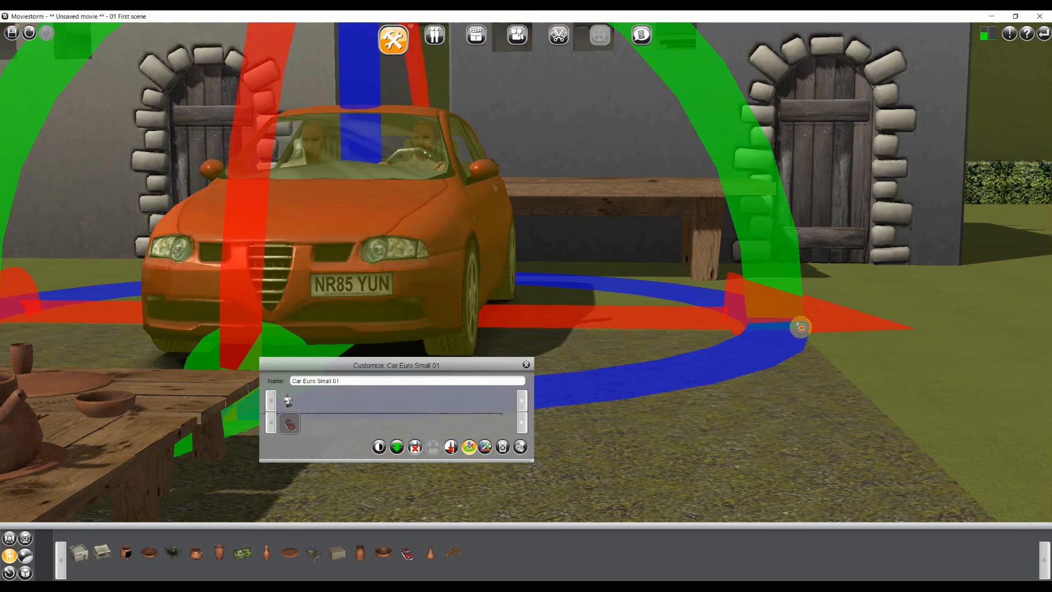
drag(798, 324, 1006, 328)
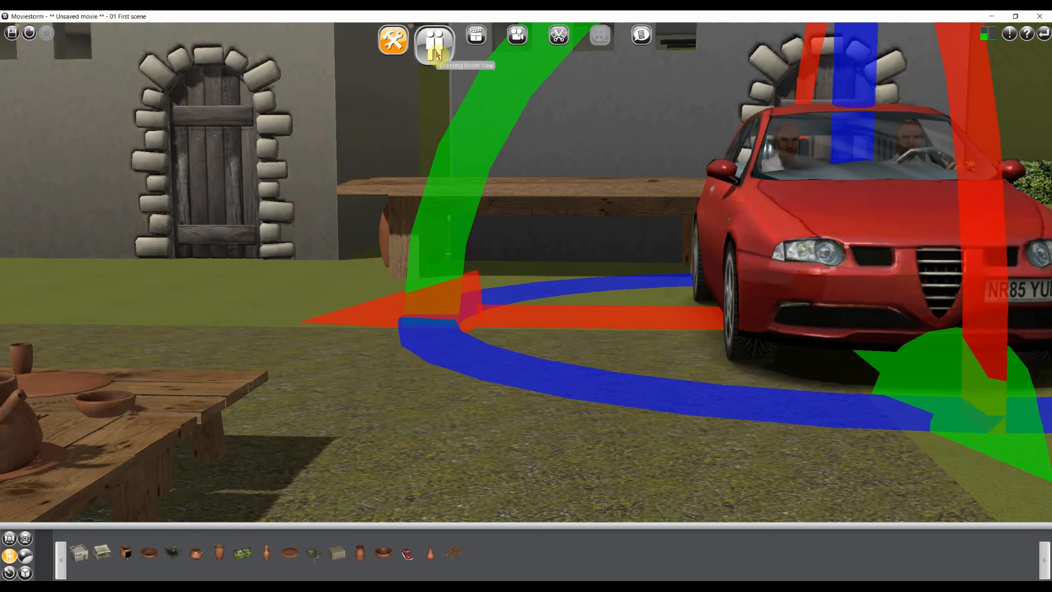
Step: Open the Dressing Room view, dress Star in the red tank top and jeans, and randomize his face, hair and costume
click(437, 55)
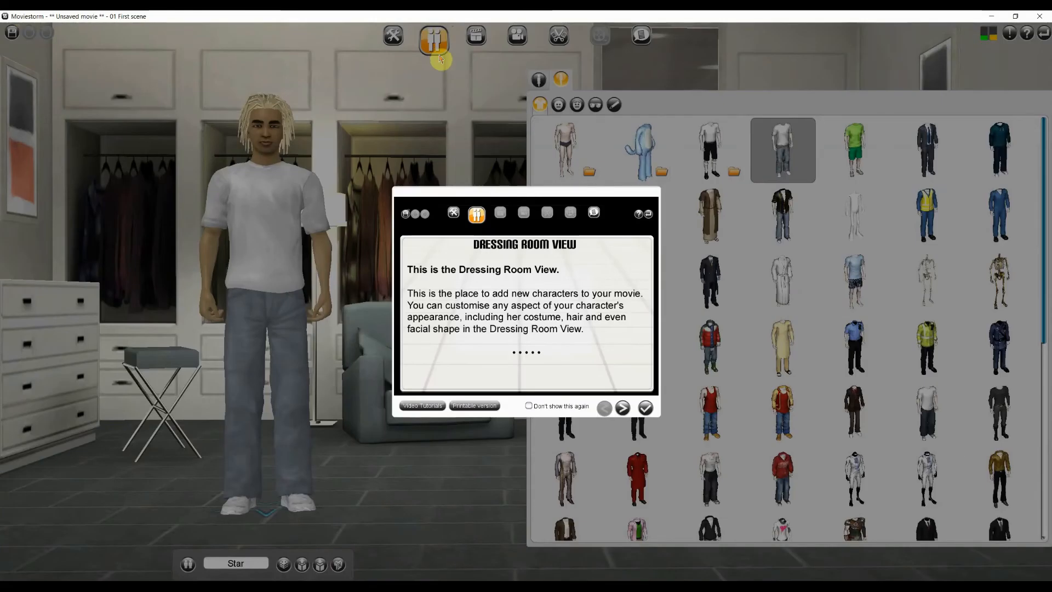
click(646, 408)
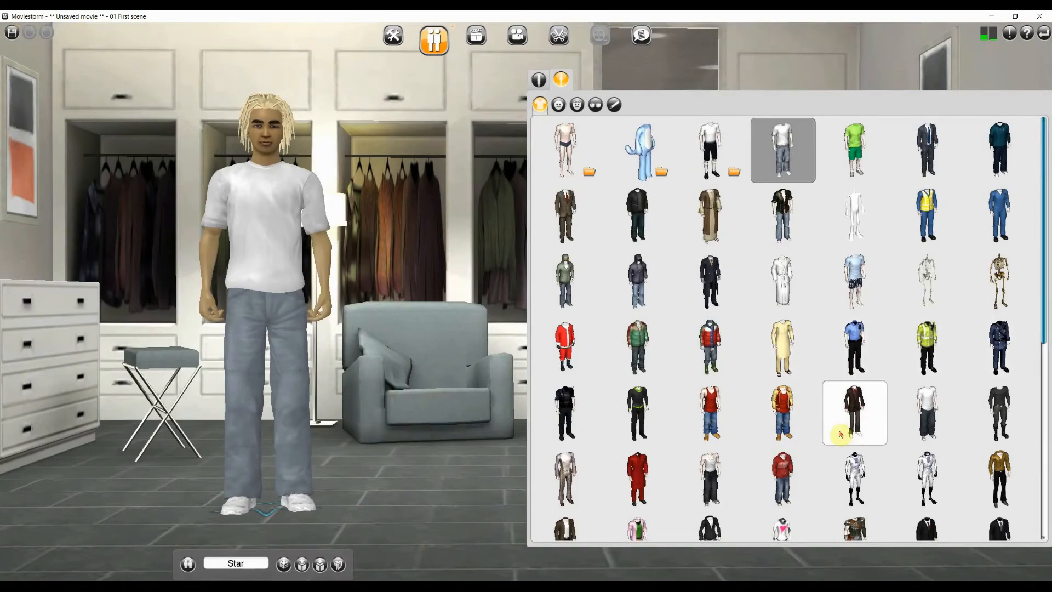
click(713, 418)
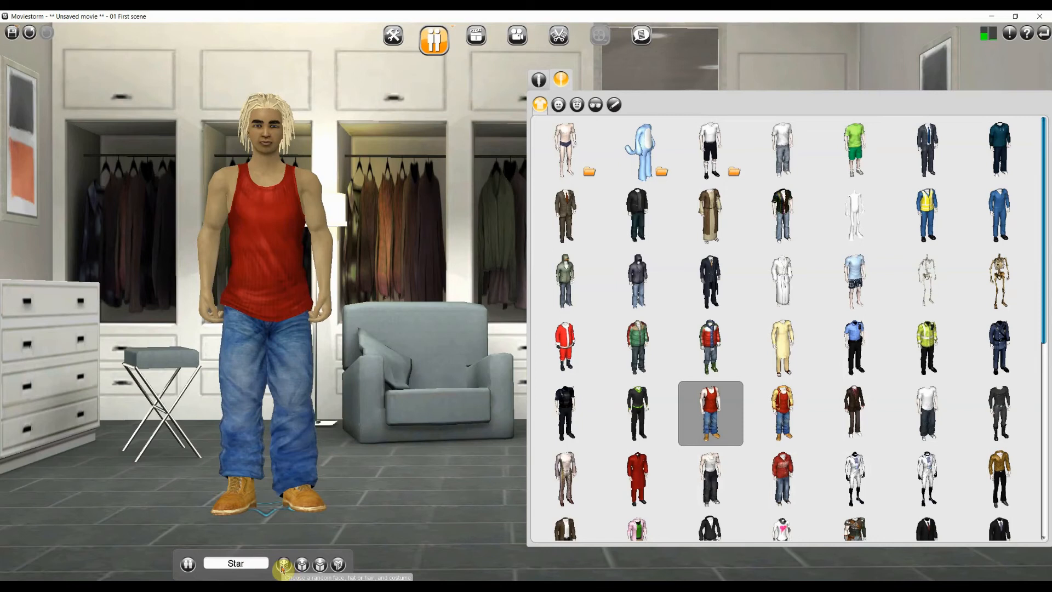
click(283, 565)
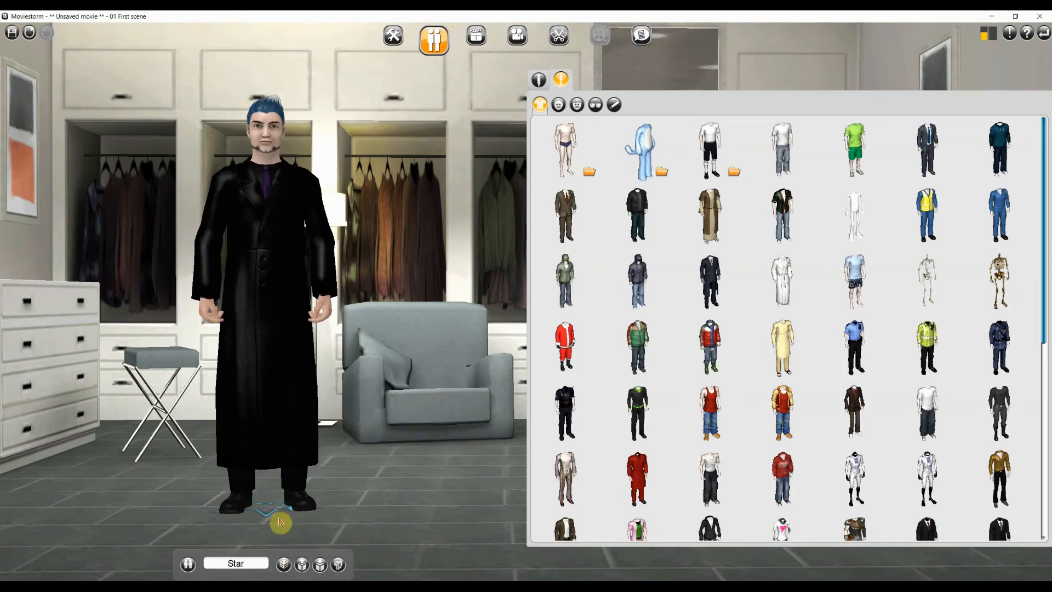
Step: Add the stock character Rasha to the cast as a new character
click(187, 567)
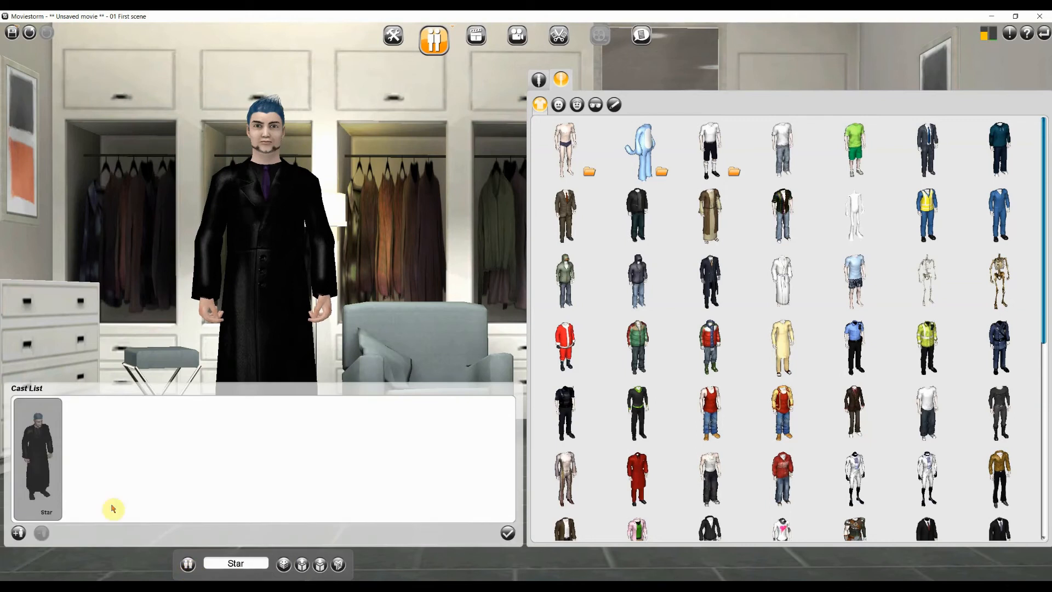
click(18, 534)
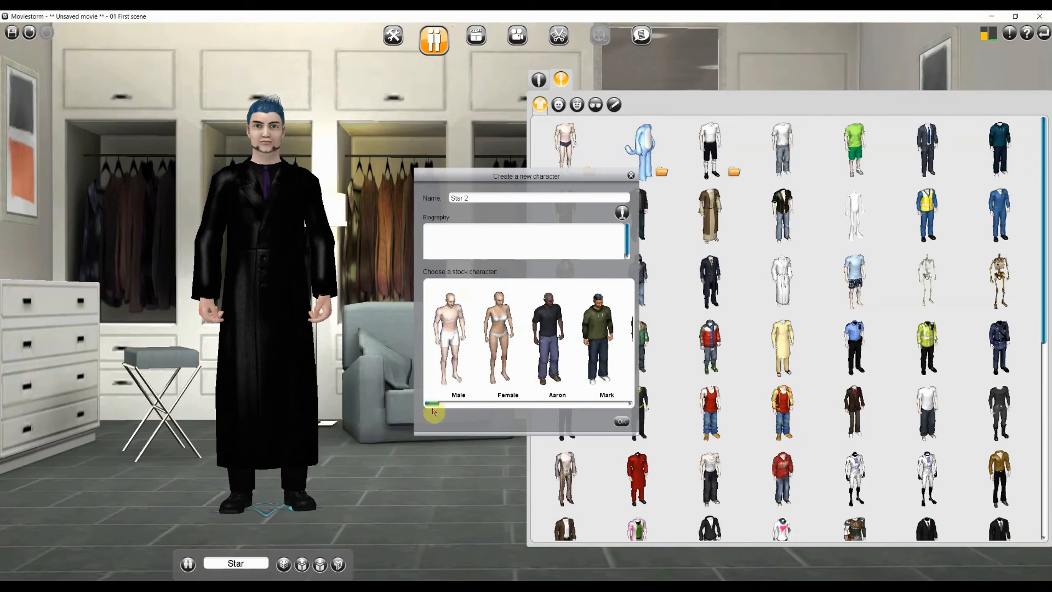
drag(437, 406, 475, 408)
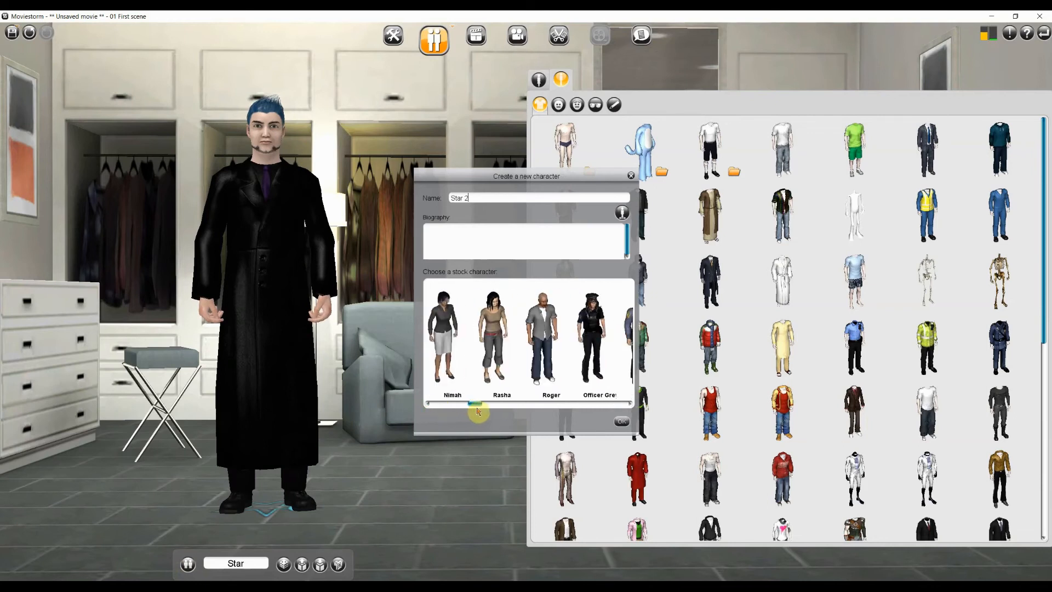
click(489, 323)
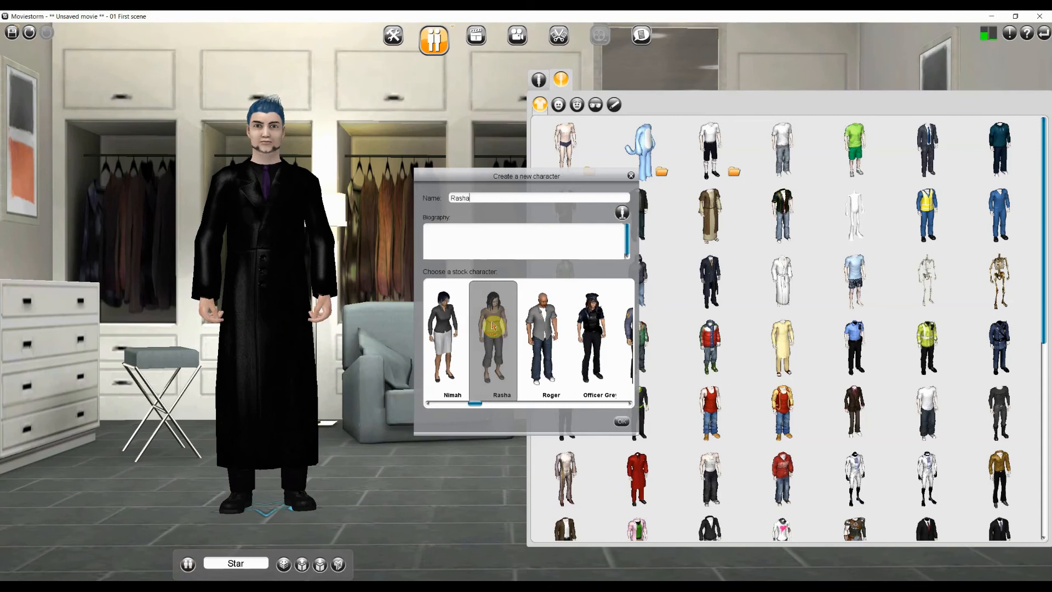
click(623, 424)
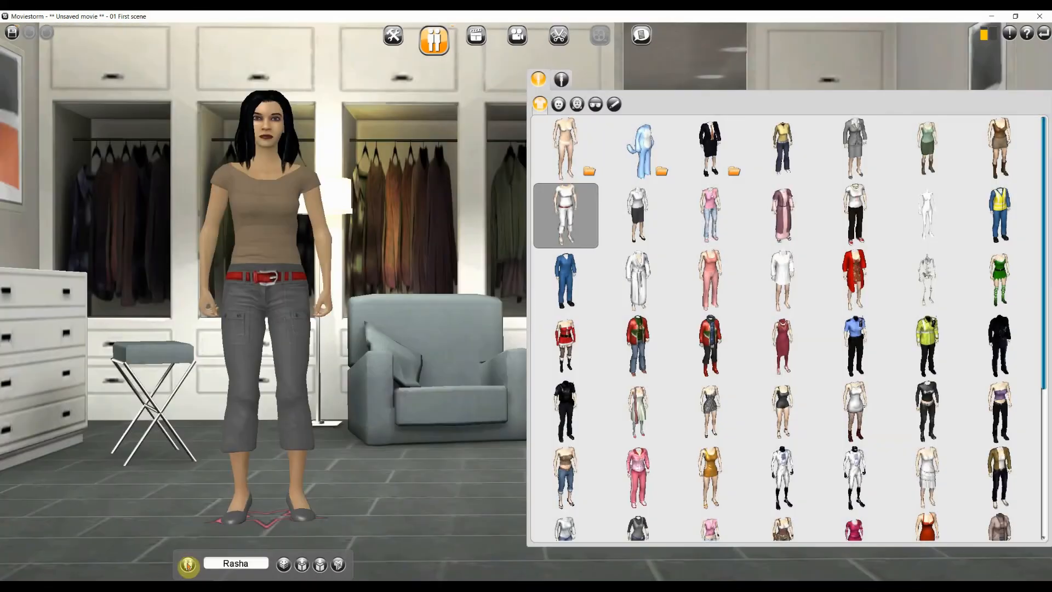
Step: Review the cast list with the movie's characters and close it
click(188, 564)
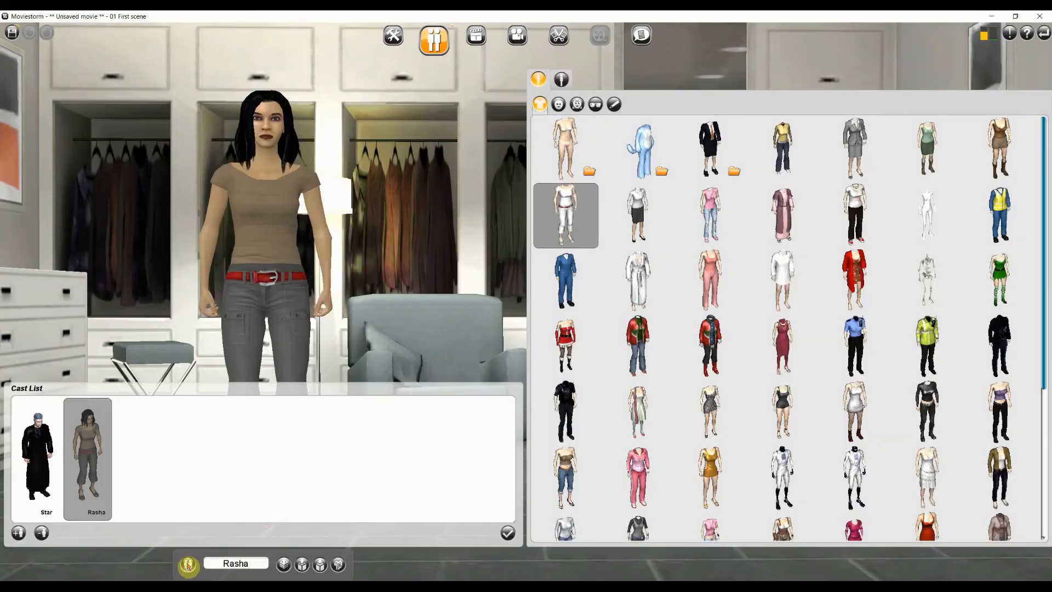
click(19, 532)
click(508, 533)
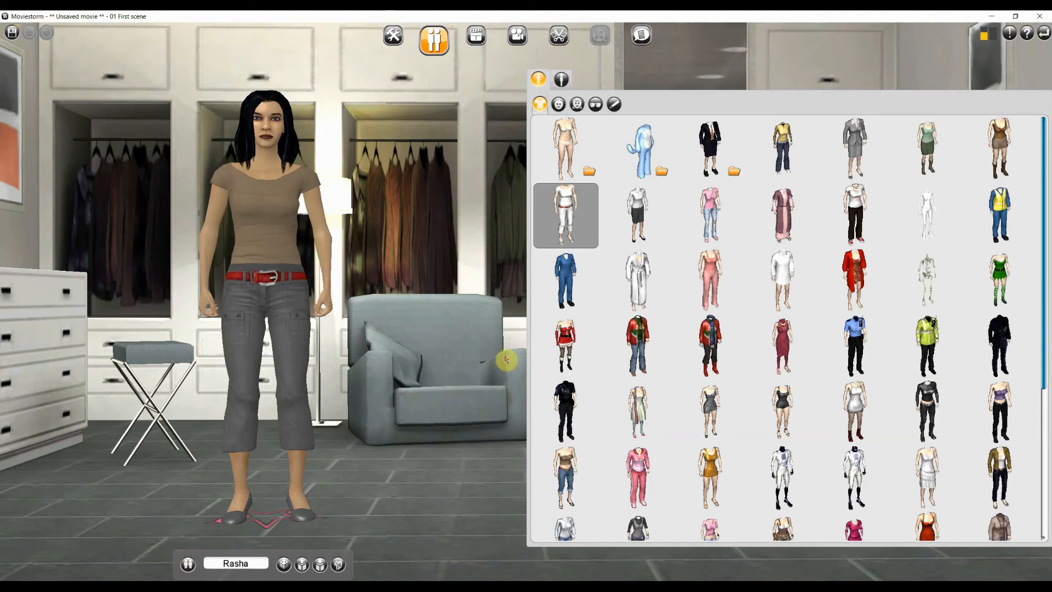
Step: Open the Director's View and place Star on the grass in front of the red car, near the striped stall
click(486, 49)
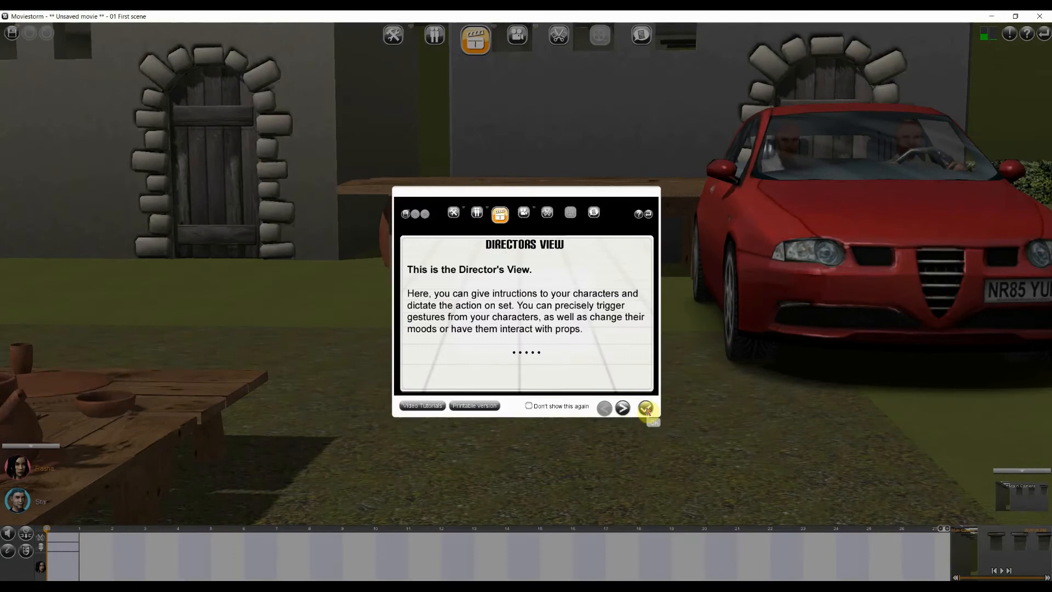
click(646, 408)
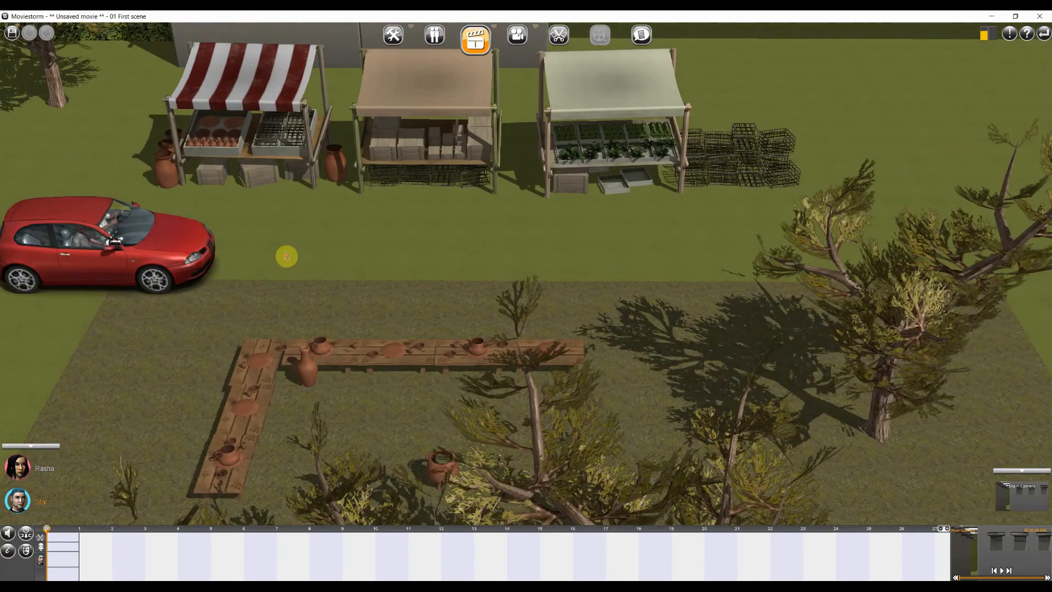
click(284, 255)
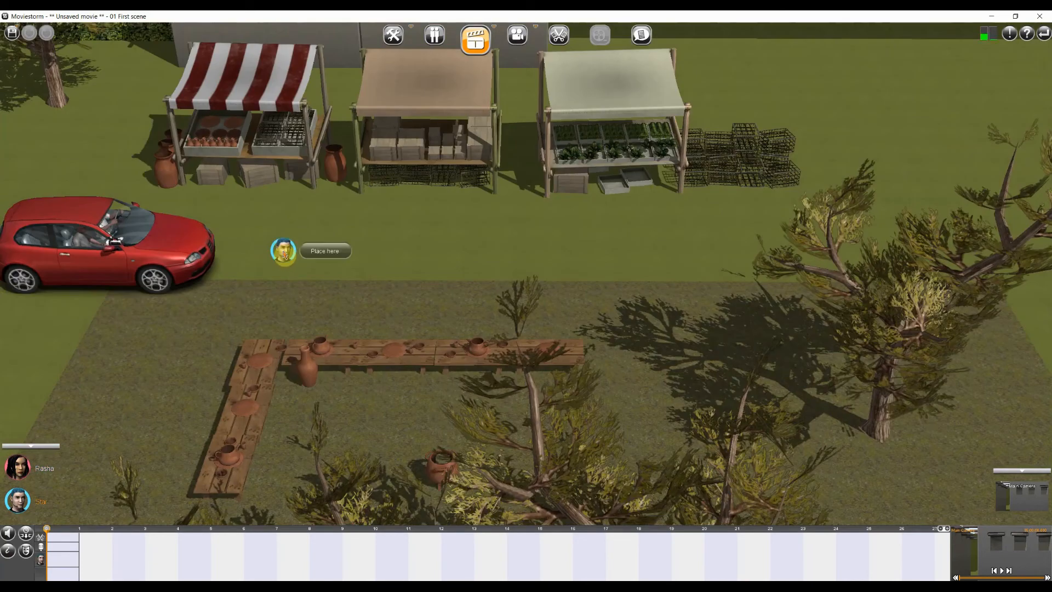
click(329, 255)
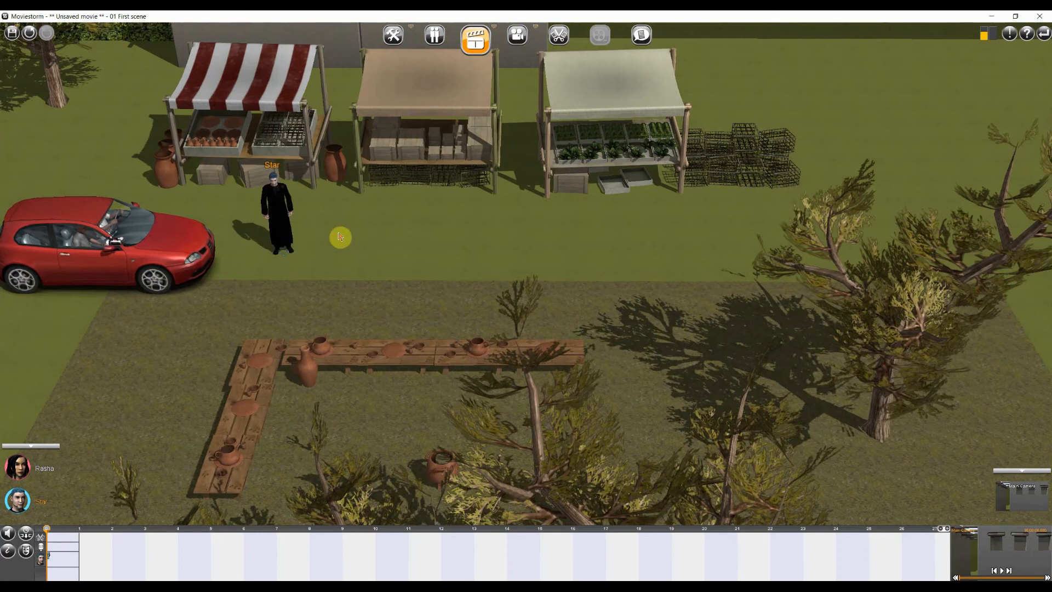
Step: Make Star walk across the grass to the stall with the white canopy
click(565, 206)
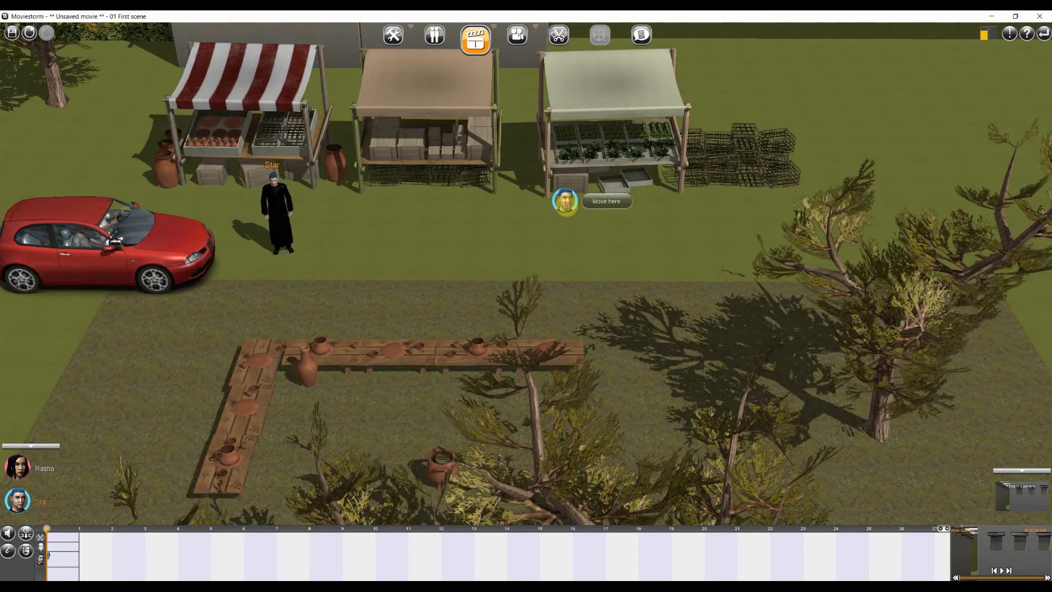
click(613, 205)
click(613, 205)
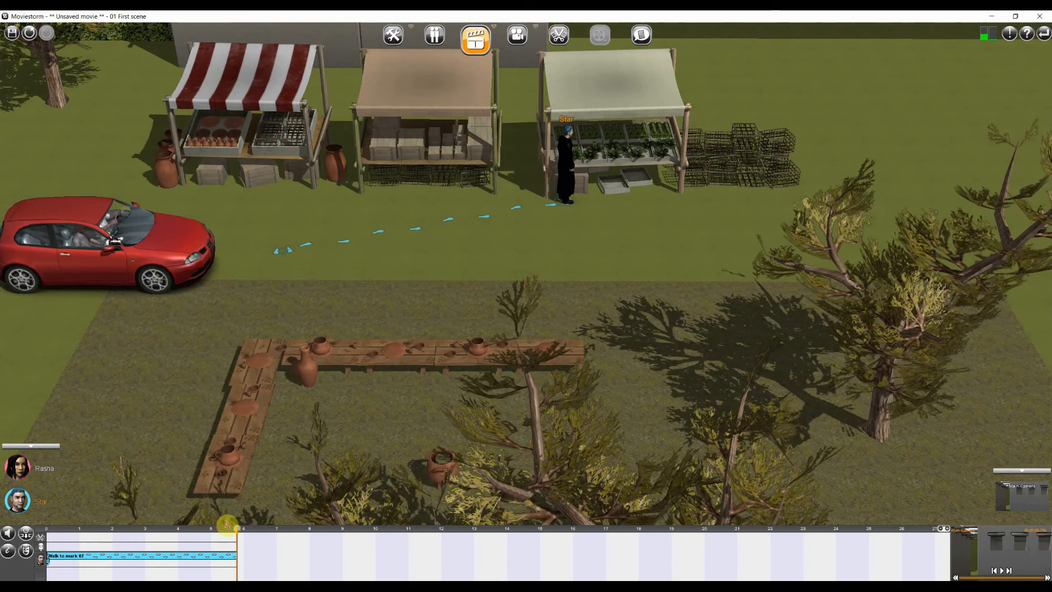
Step: At the start of the timeline, place Rasha on the grass near the tree and make her walk to Star's destination at the white-canopied stall
drag(237, 534, 40, 558)
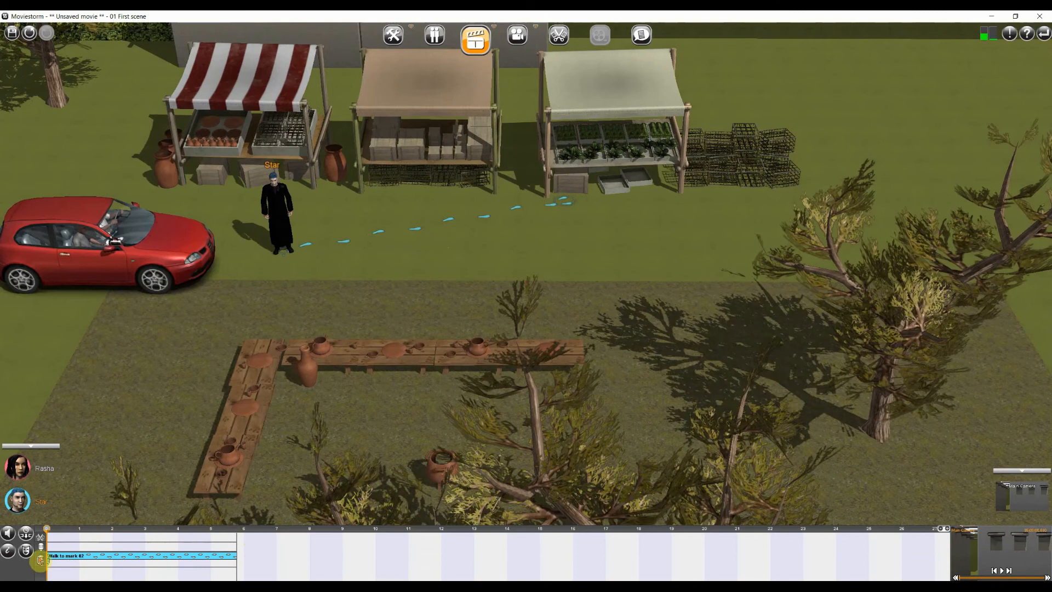
click(20, 467)
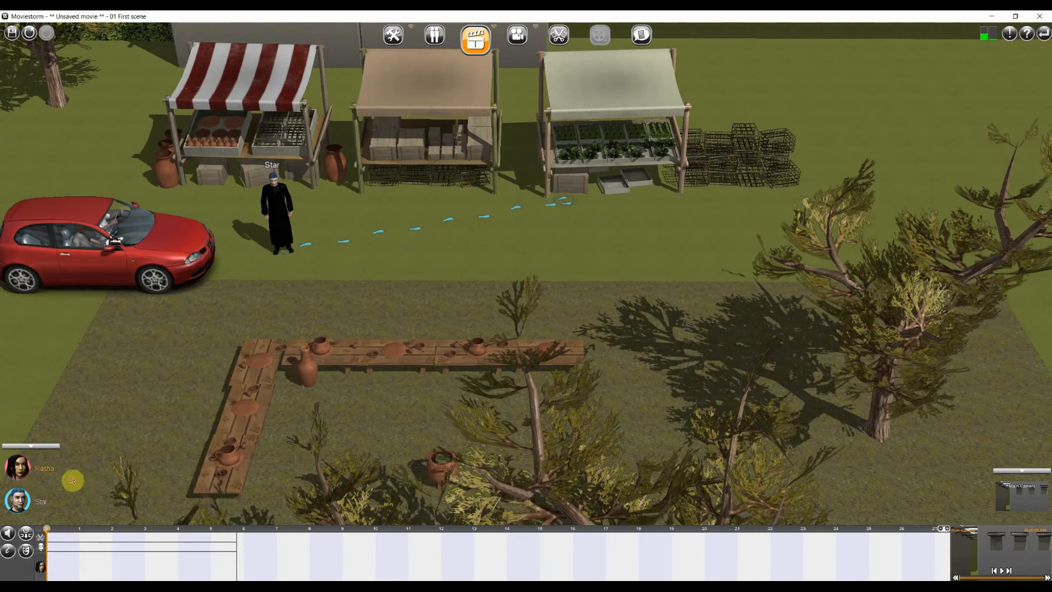
click(716, 275)
click(748, 272)
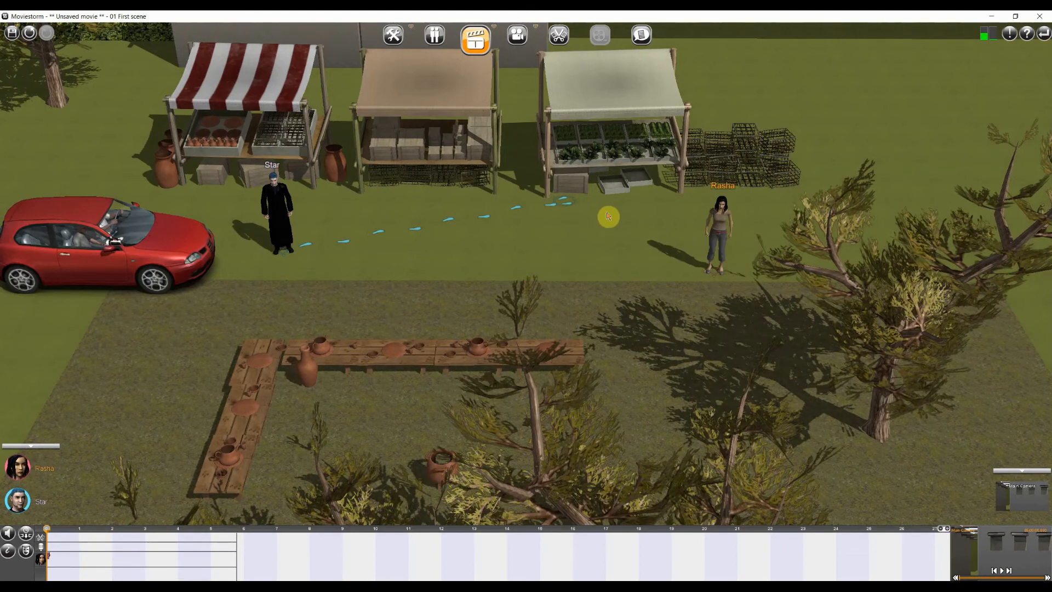
click(597, 212)
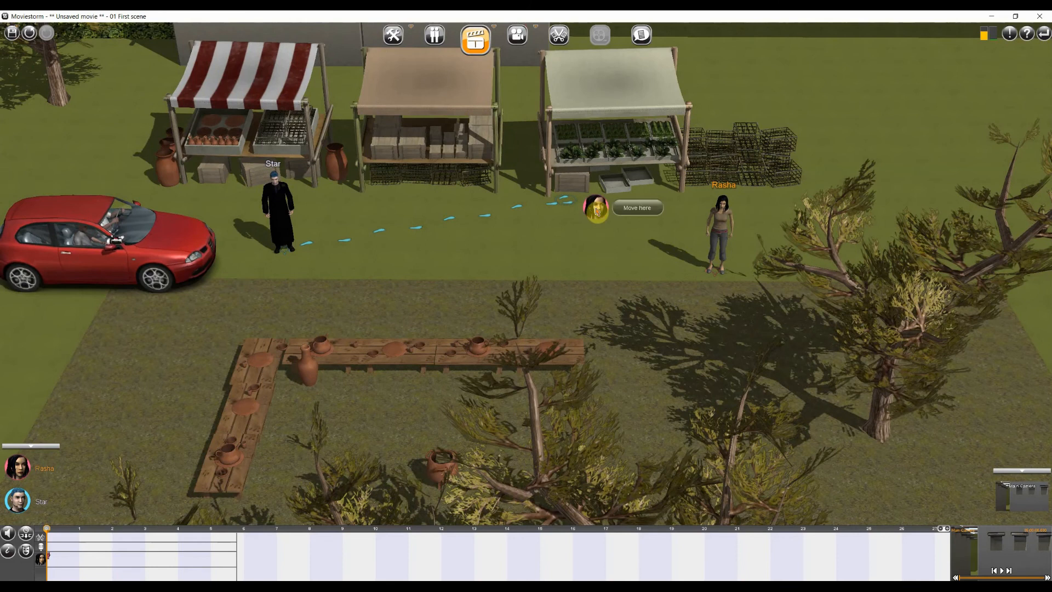
click(630, 219)
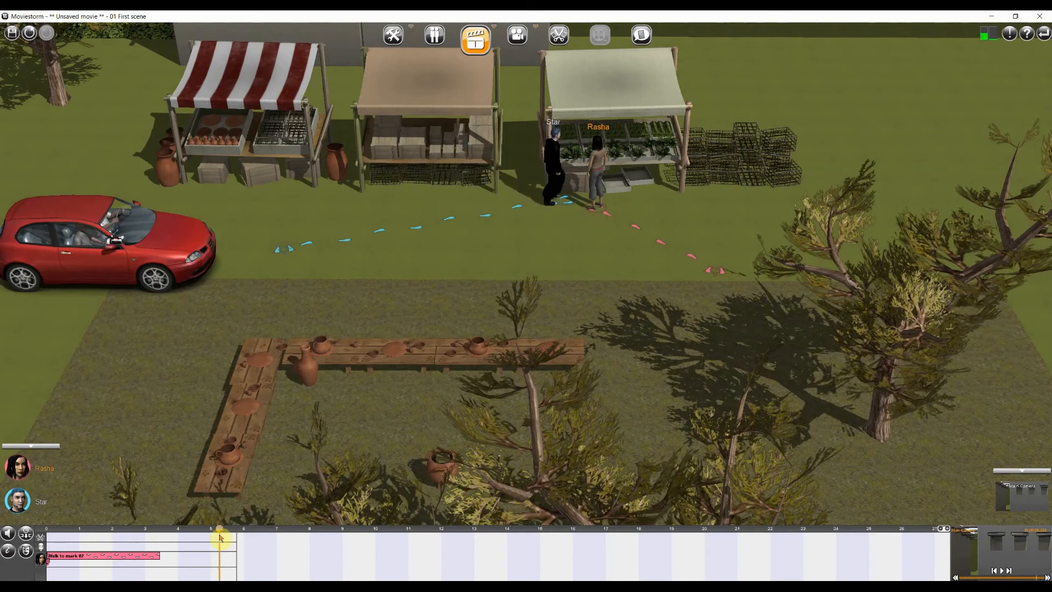
Step: Slow down Rasha's walk in the Walk Customizer to nearly match the length of Star's walk, and replay the scene from the start
mouse_move(221, 534)
mouse_down()
mouse_move(99, 549)
mouse_move(227, 545)
mouse_up()
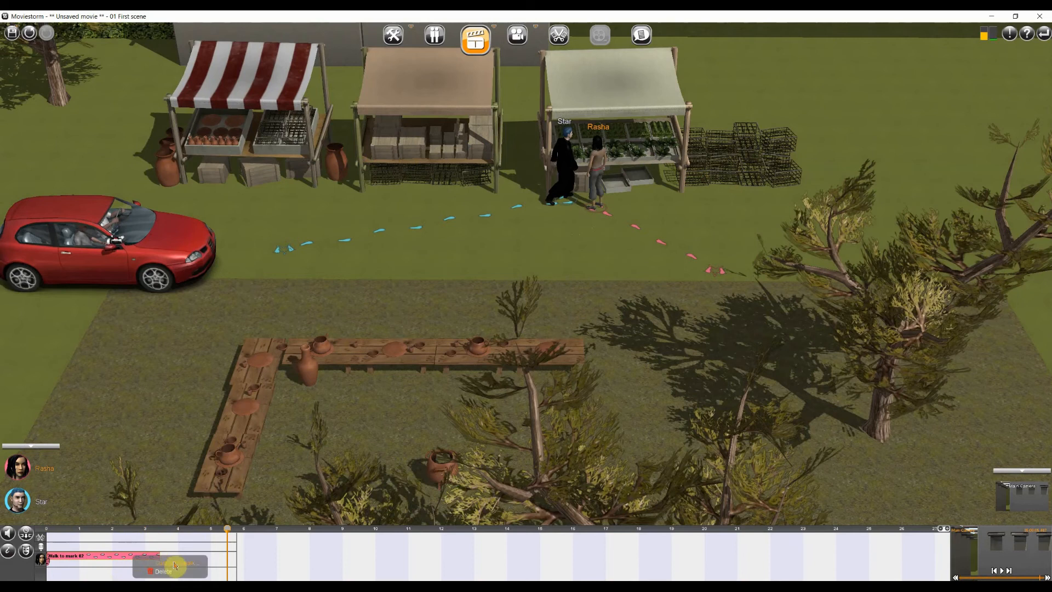
double_click(153, 556)
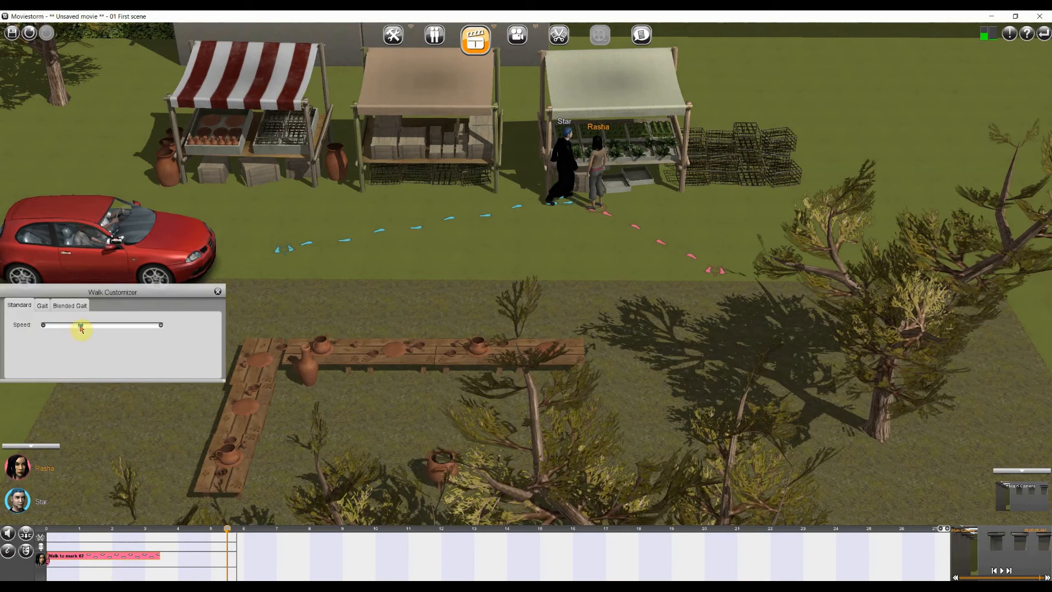
drag(81, 328, 60, 325)
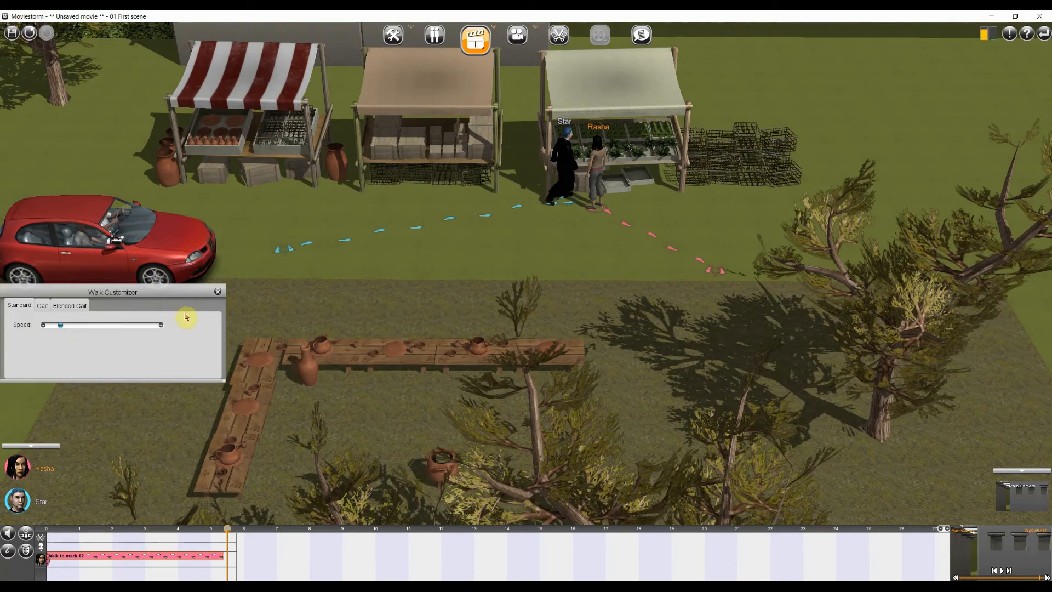
click(218, 296)
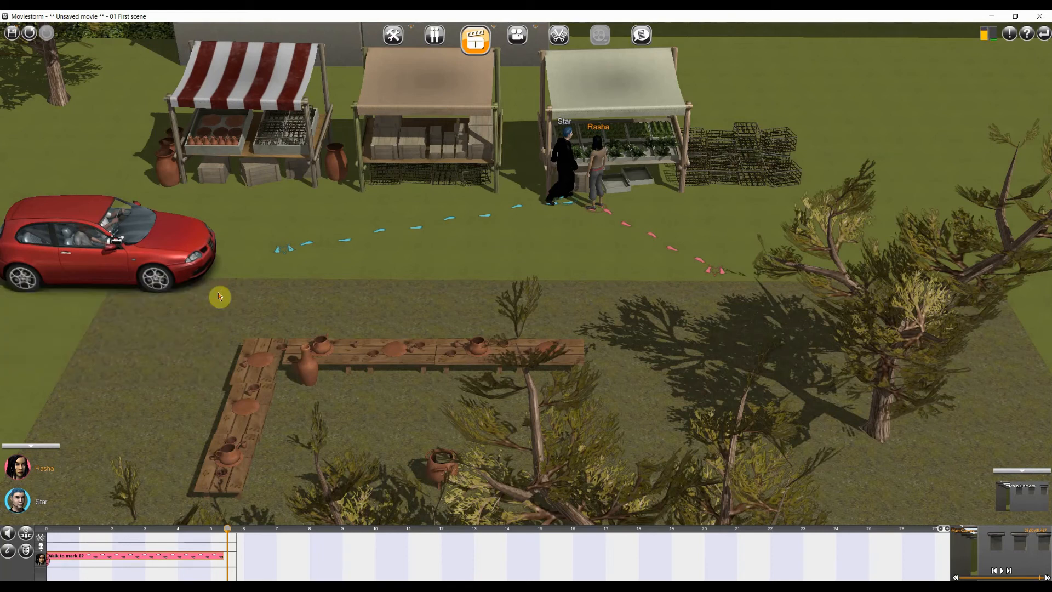
drag(227, 538, 43, 546)
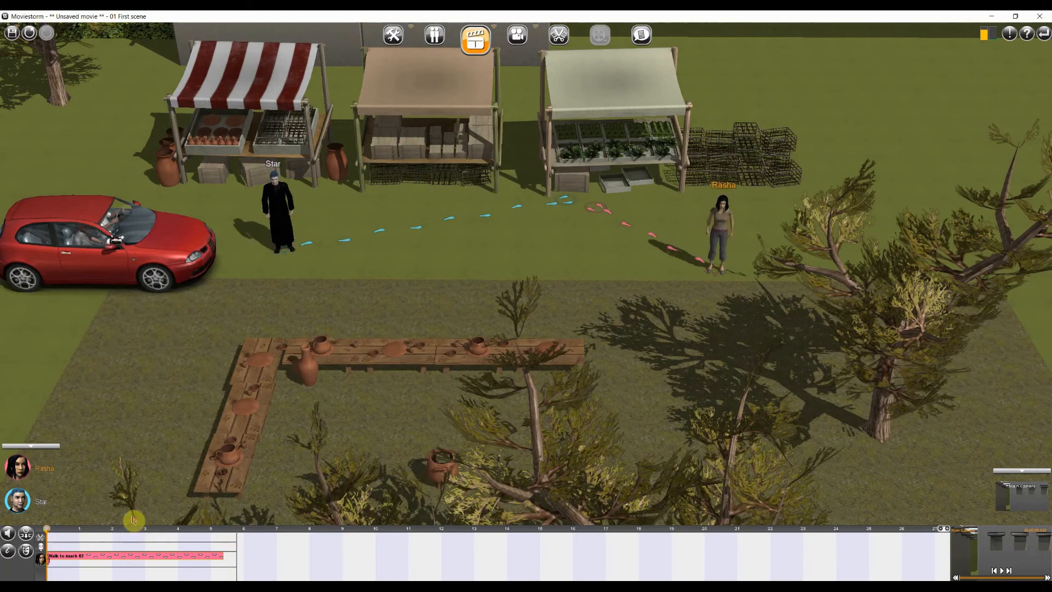
key(space)
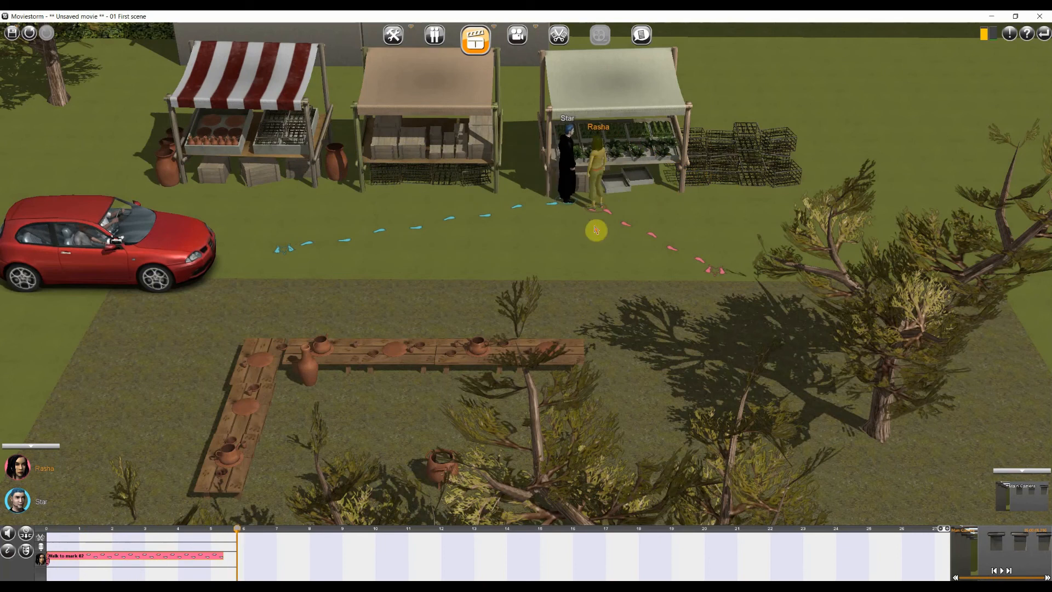
Step: Give Rasha the "Lie down" posture at the end of the walks, in front of the white-canopied stall
click(605, 169)
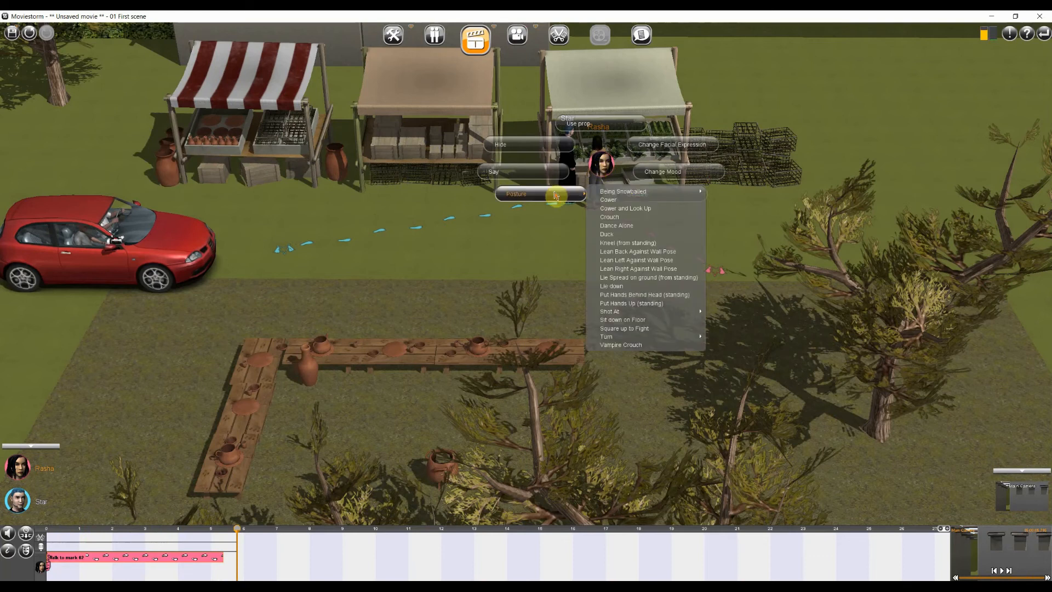
mouse_move(548, 203)
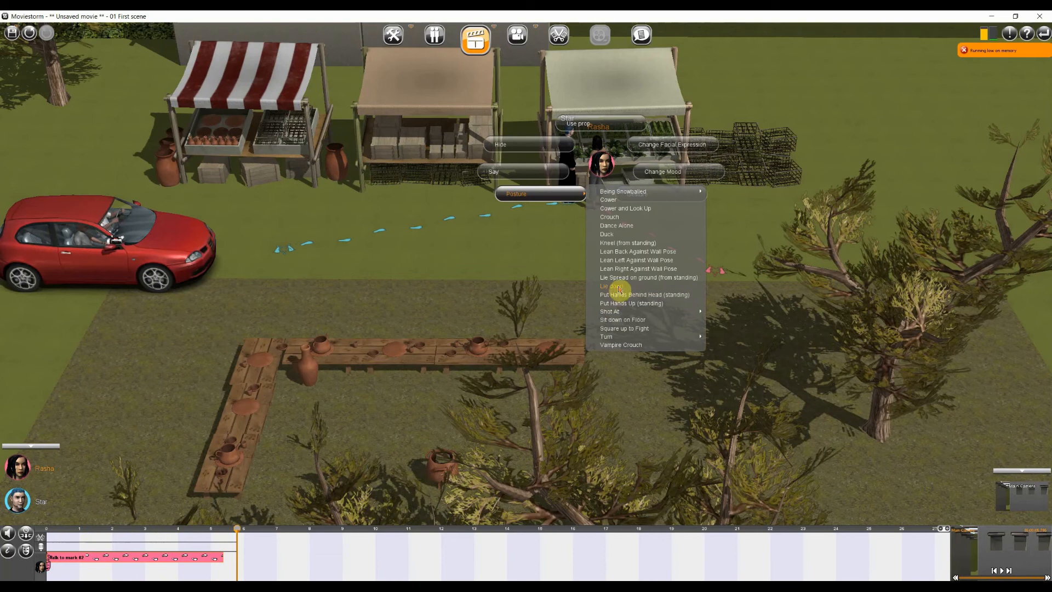
click(677, 285)
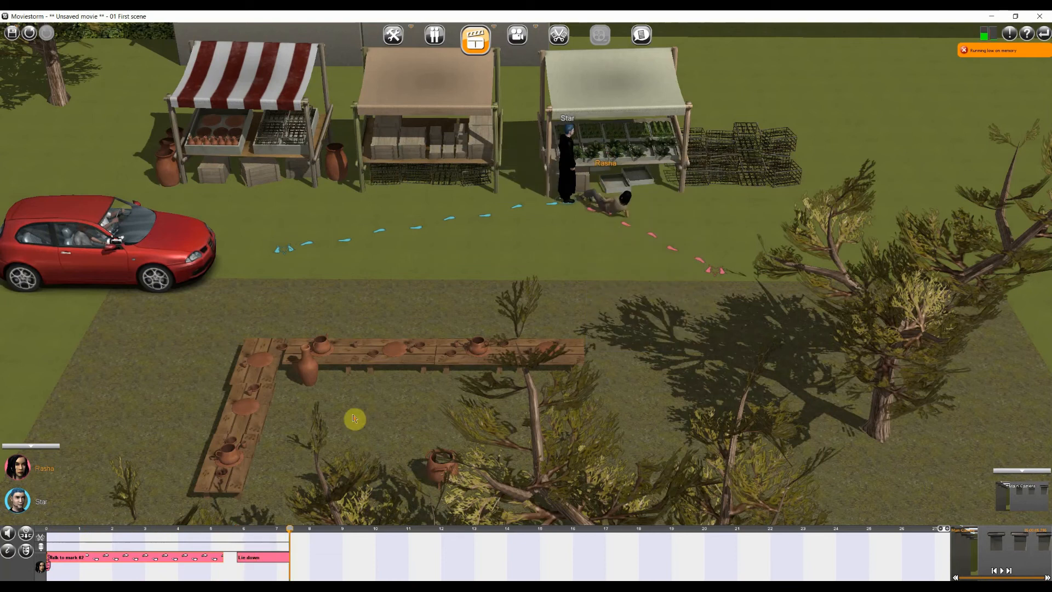
Step: Give Star the "Duck" posture, starting partway through Rasha's lie-down action
mouse_move(290, 531)
mouse_down()
mouse_move(277, 539)
mouse_move(312, 543)
mouse_move(303, 545)
mouse_up()
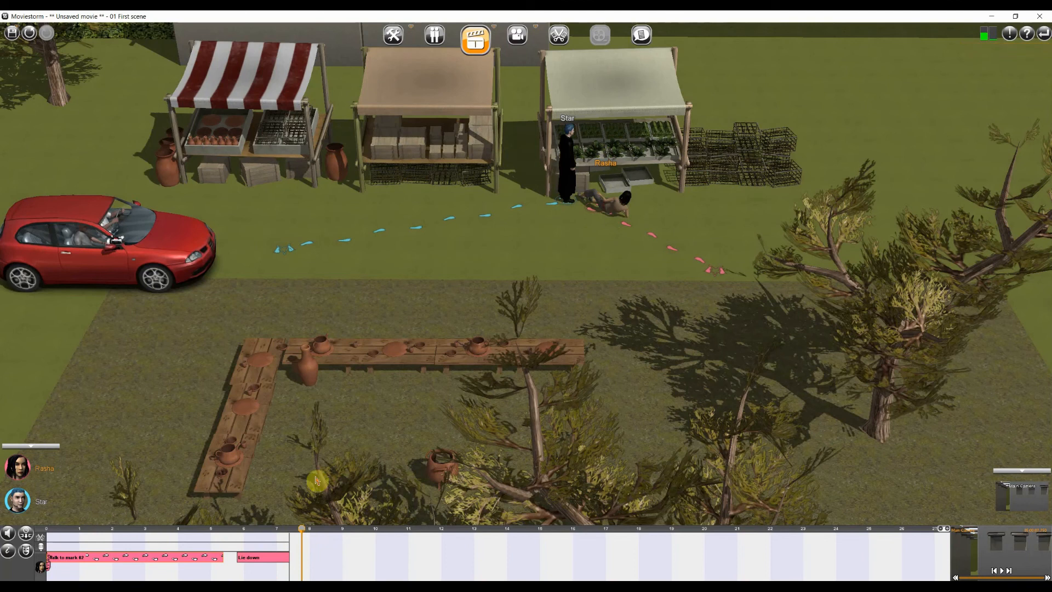
drag(301, 535, 270, 535)
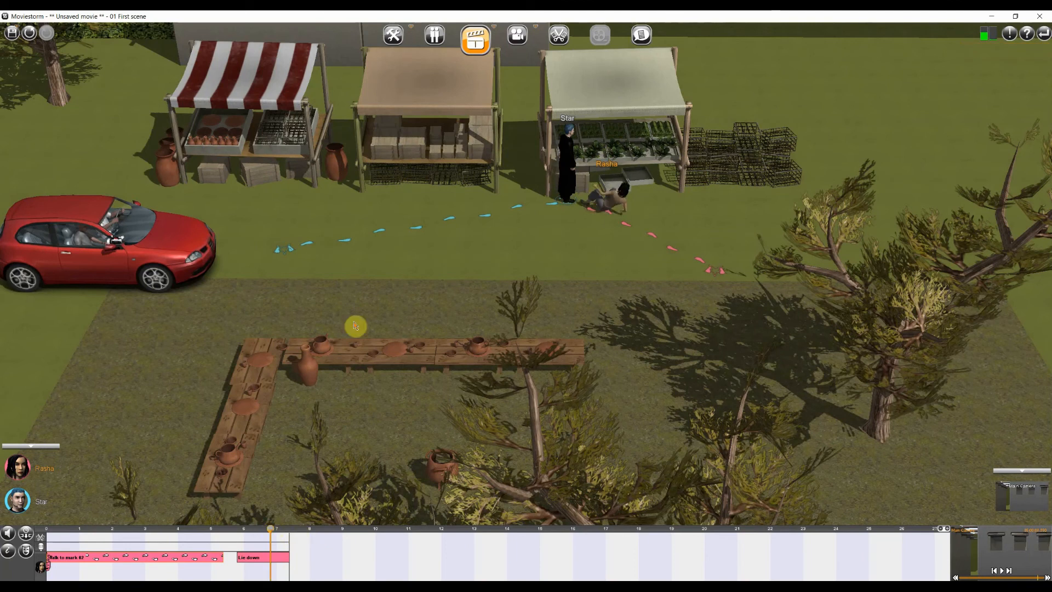
click(567, 150)
mouse_move(530, 189)
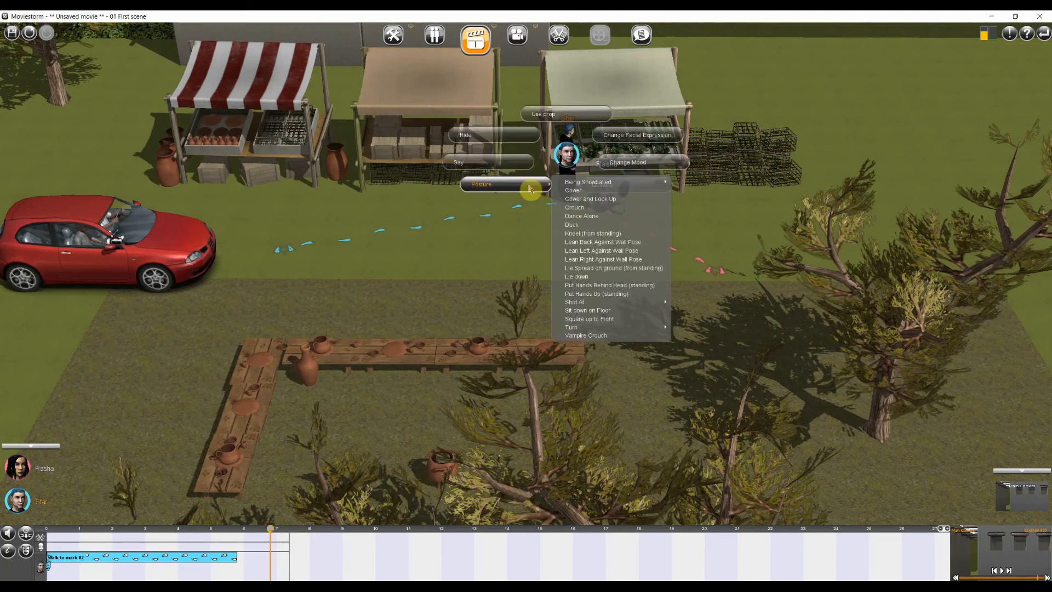
click(580, 224)
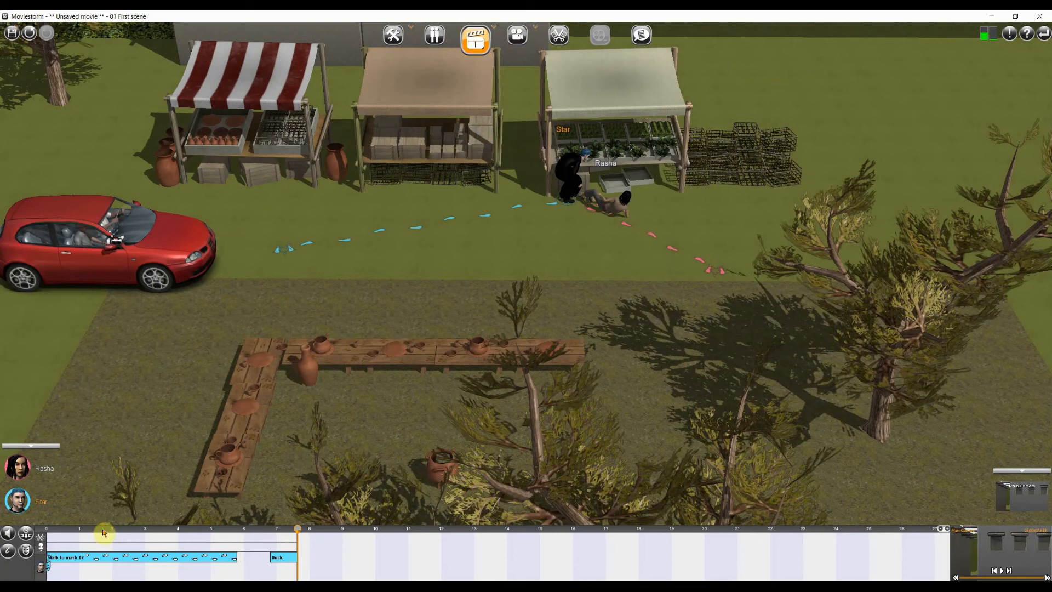
Step: After Star's duck action, make Star point at Rasha and look at her, and scrub the timeline to check the gesture
mouse_move(300, 531)
mouse_down()
mouse_move(160, 542)
mouse_move(311, 542)
mouse_up()
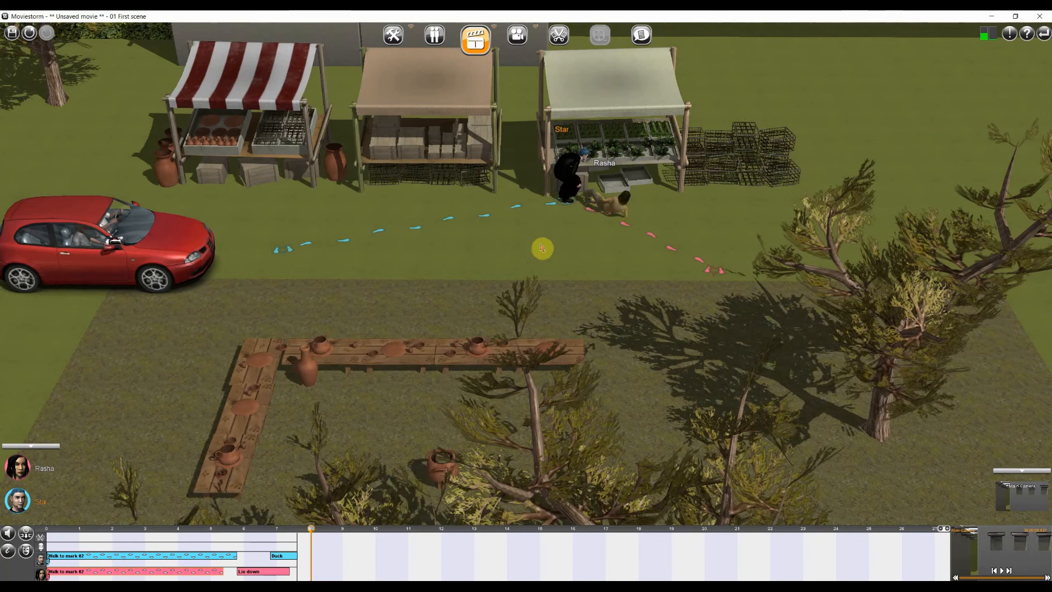
click(619, 208)
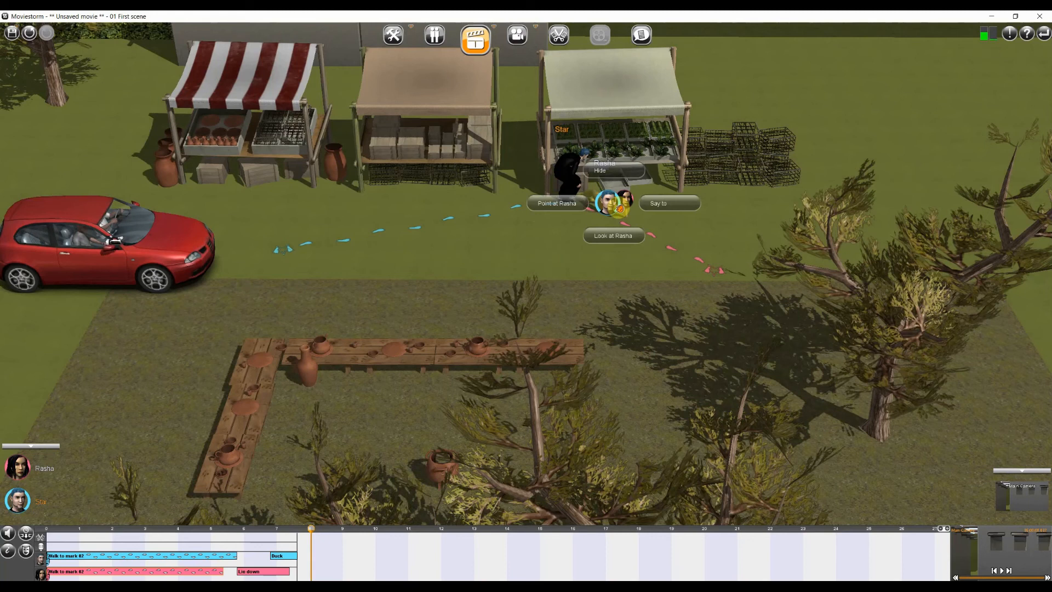
click(557, 209)
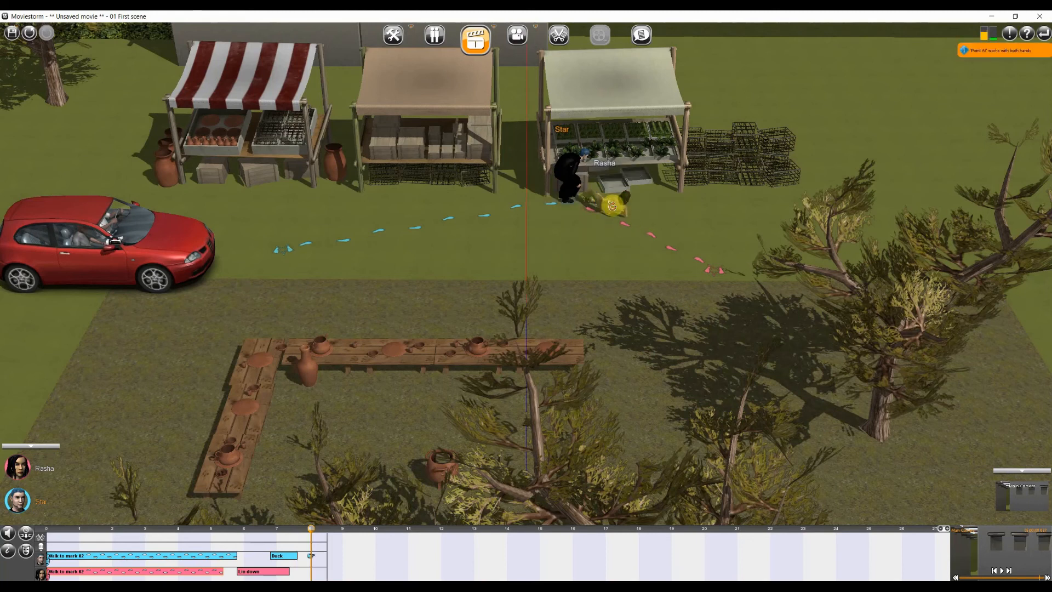
click(607, 205)
click(614, 236)
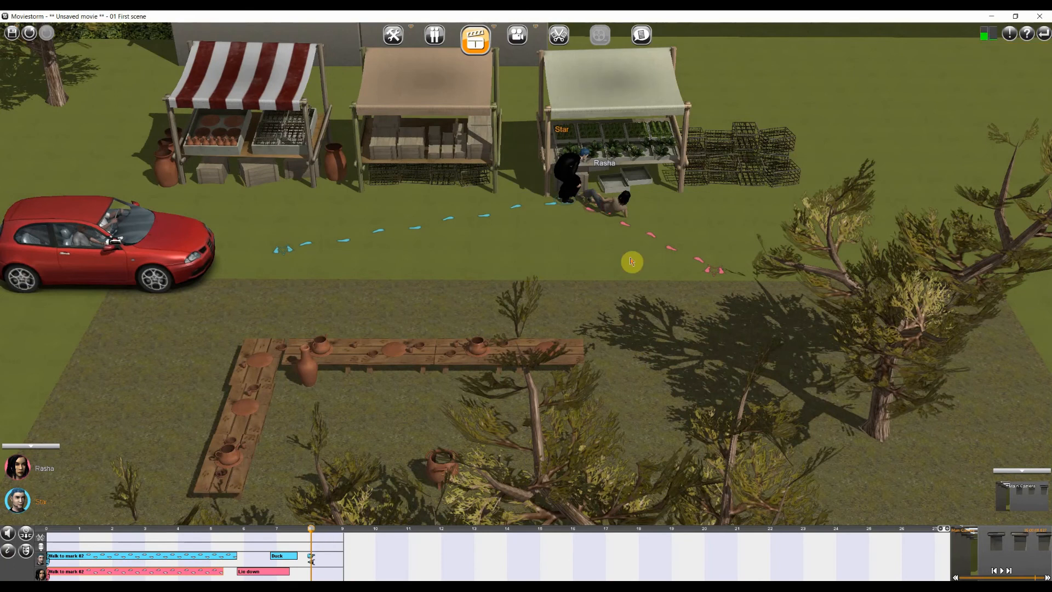
mouse_move(335, 533)
mouse_down()
mouse_move(252, 530)
mouse_move(325, 529)
mouse_up()
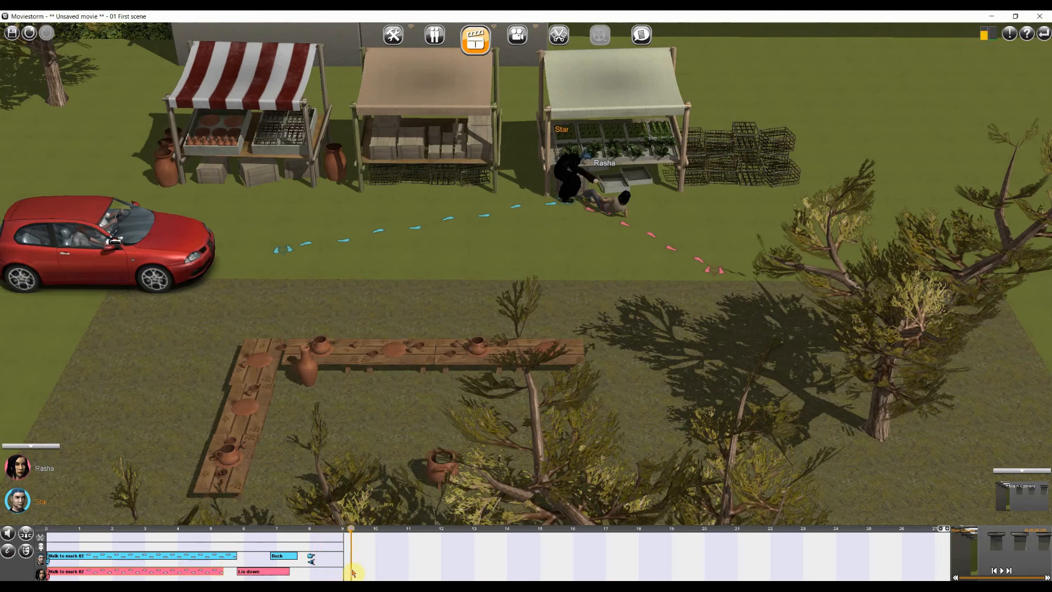
Step: In the Camerawork view, reframe Rasha's camera angle at the timeline start as a wide shot including Star and the stalls, and play the scene
click(519, 45)
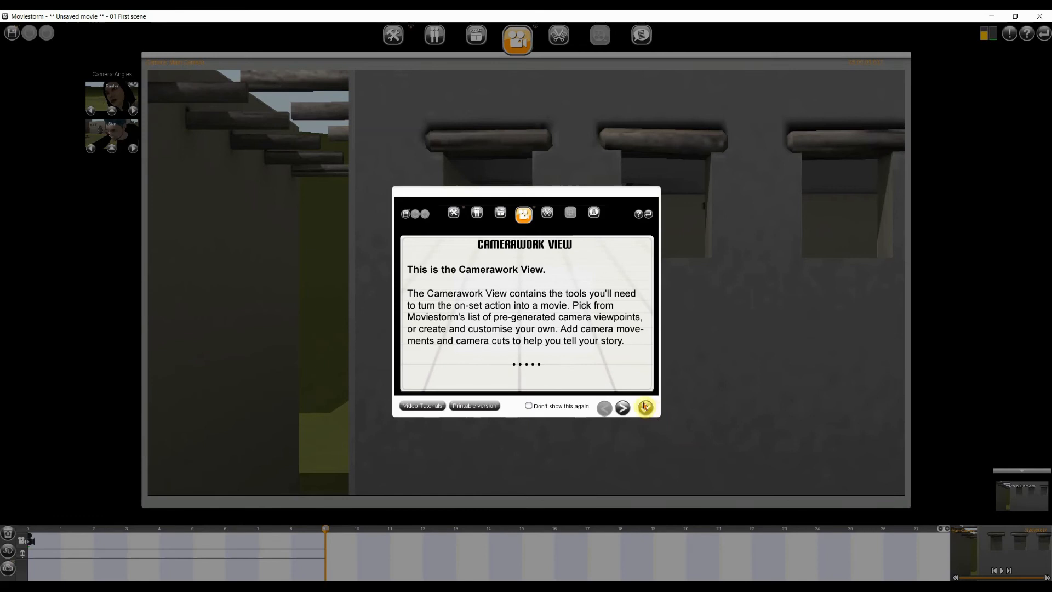
click(645, 406)
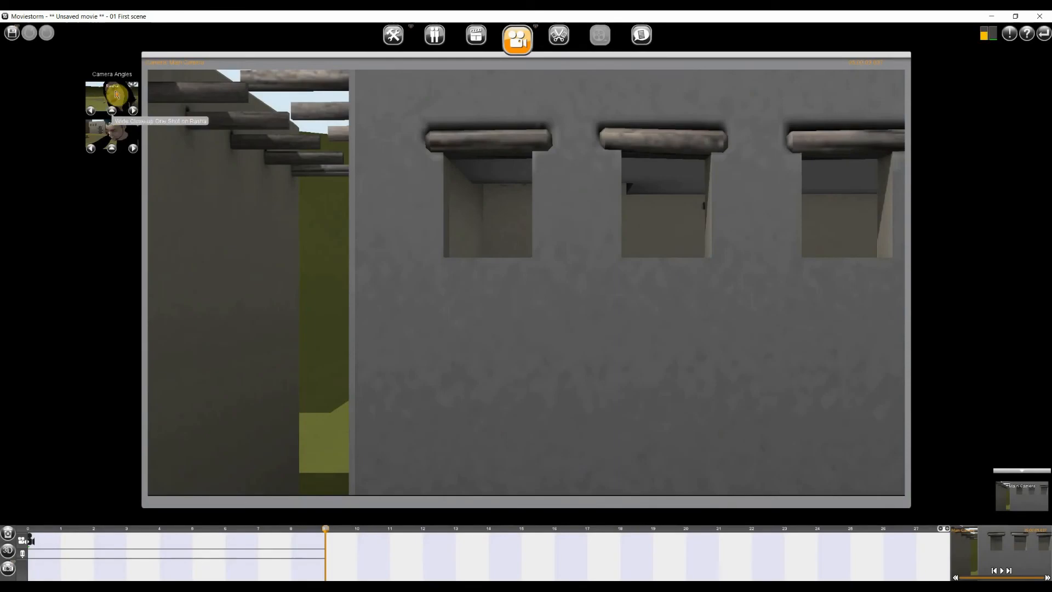
click(123, 127)
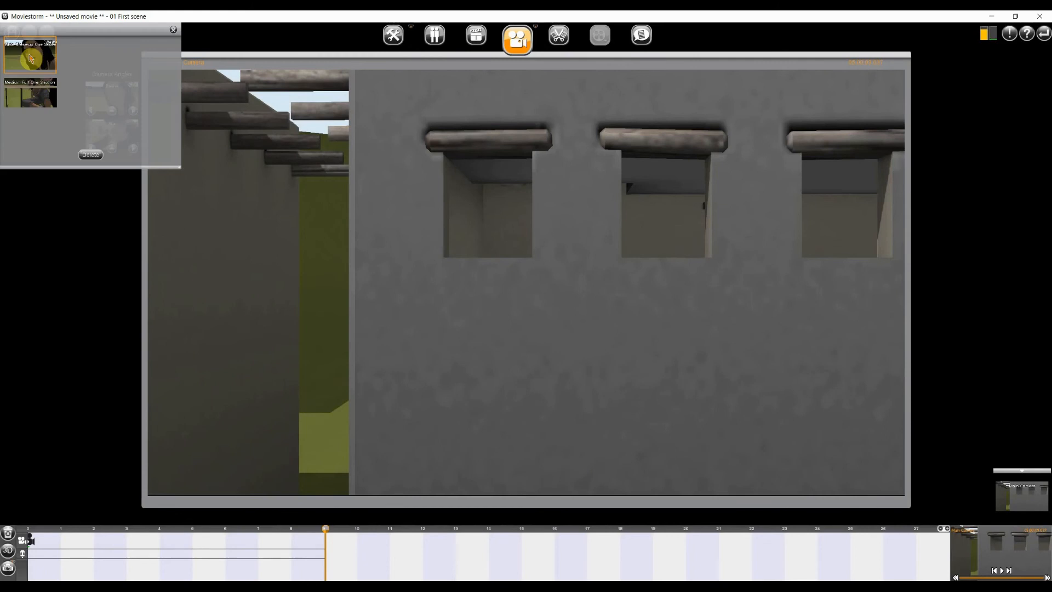
click(175, 31)
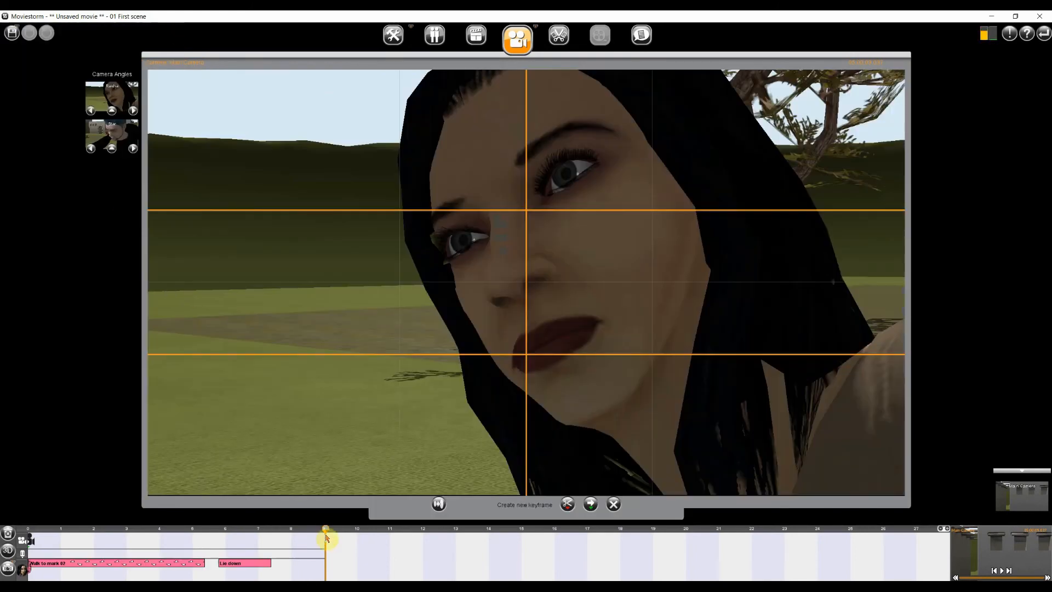
drag(326, 538, 22, 552)
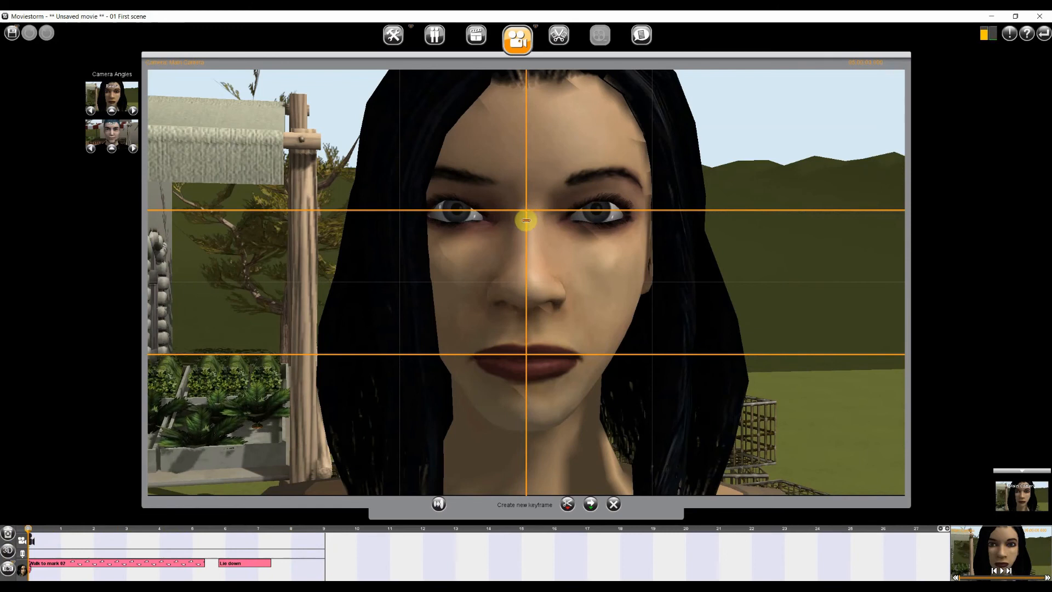
drag(526, 220, 345, 301)
click(32, 542)
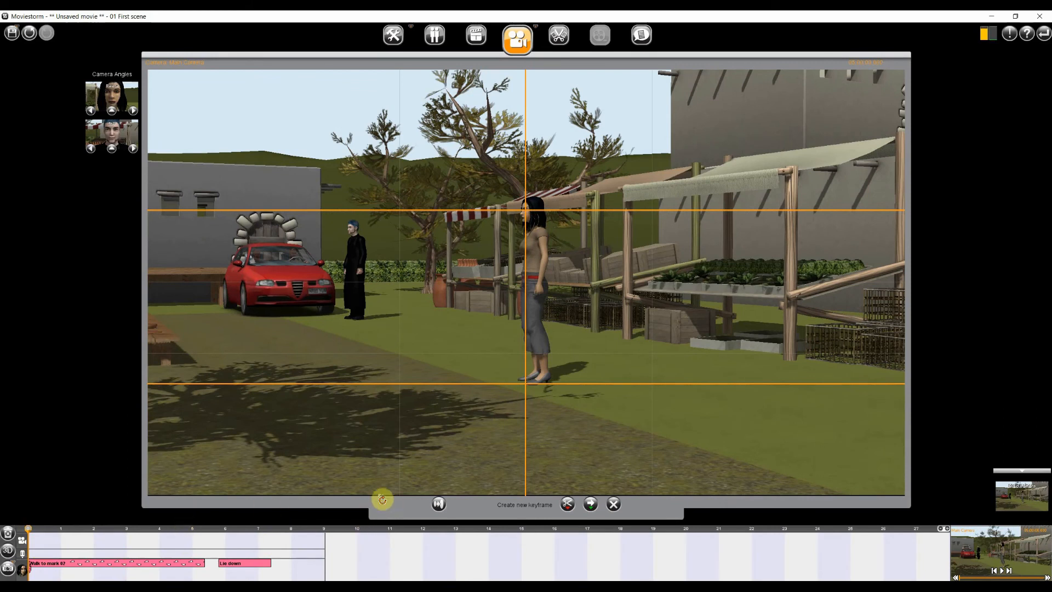
key(space)
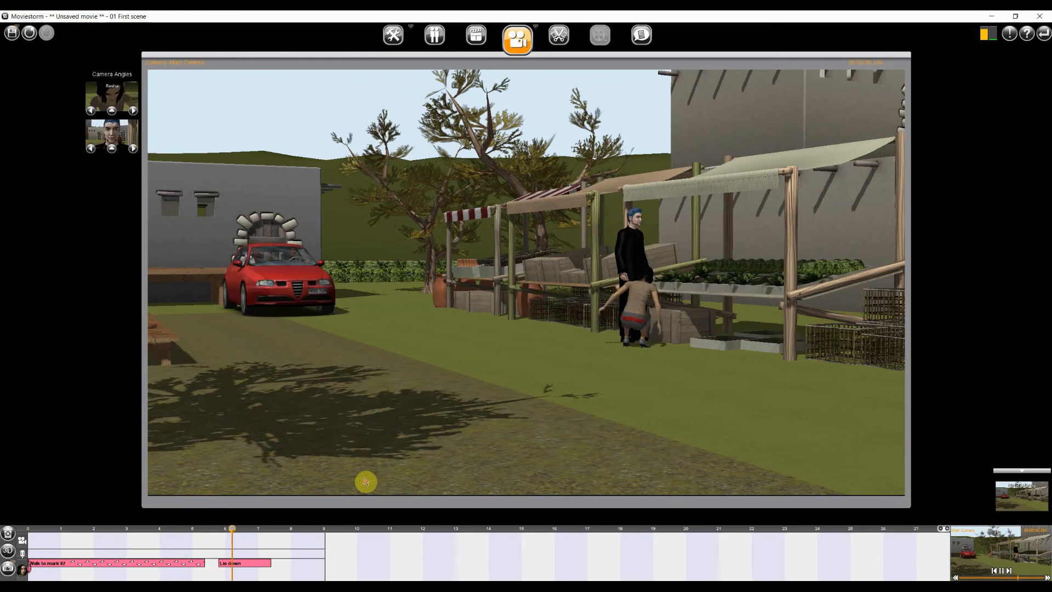
key(space)
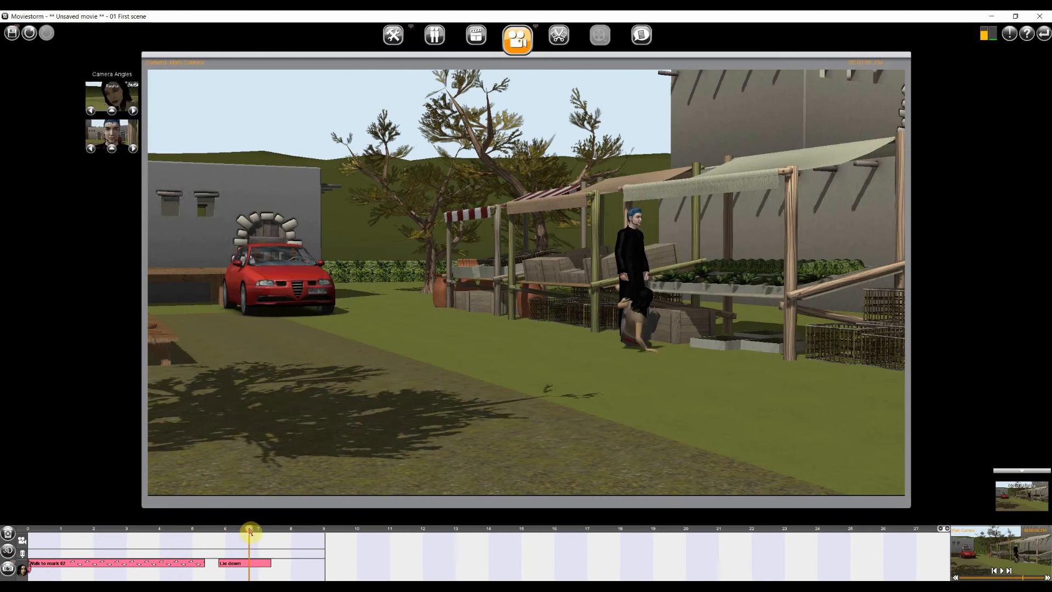
Step: At the end of Rasha's walk, add a camera move keyframe framing Star and Rasha from behind at the white-canopied stall
drag(249, 531, 207, 550)
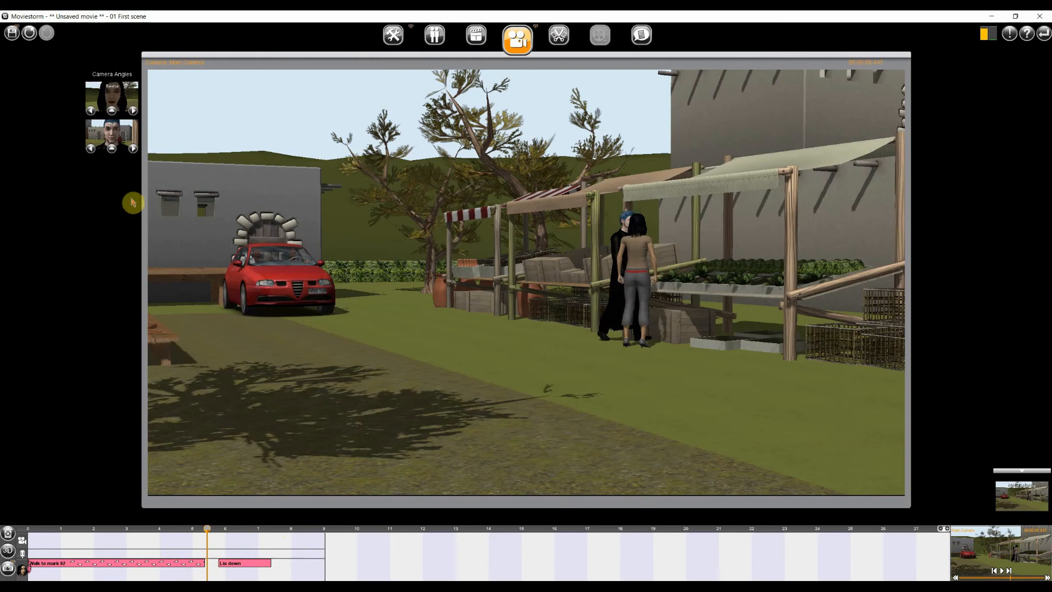
click(111, 98)
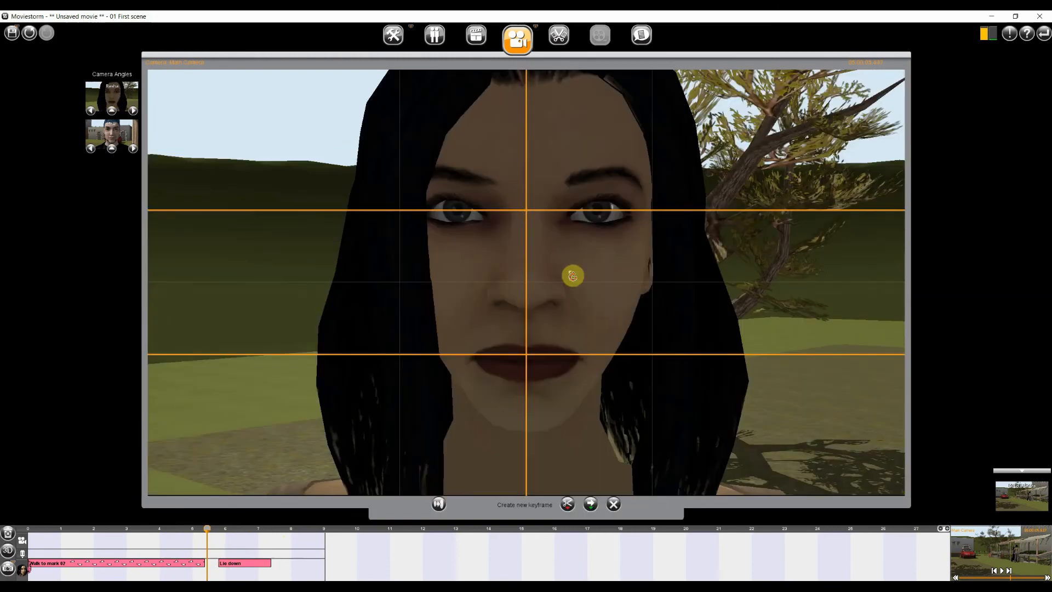
drag(427, 423, 493, 361)
click(592, 503)
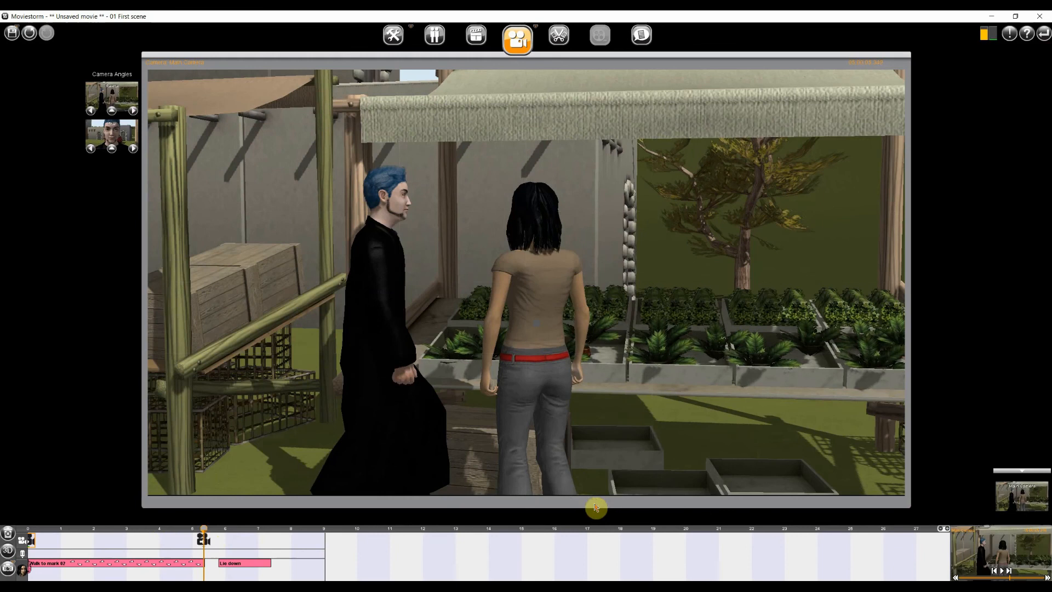
drag(205, 532, 115, 550)
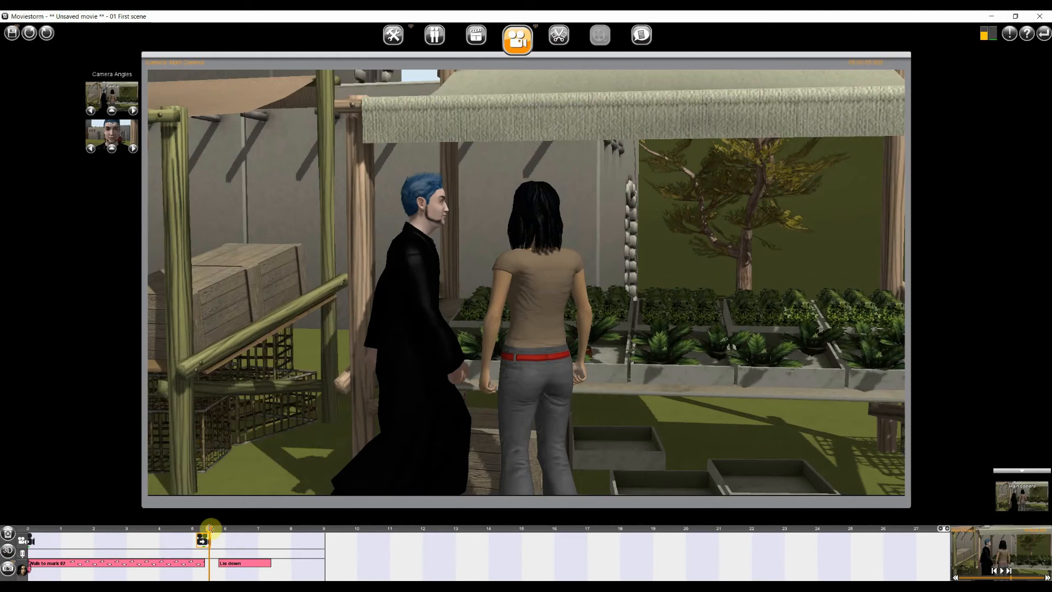
Step: Add a camera cut at about 3.9 seconds, using Star's angle to frame both characters walking beside the stalls
drag(209, 527, 30, 556)
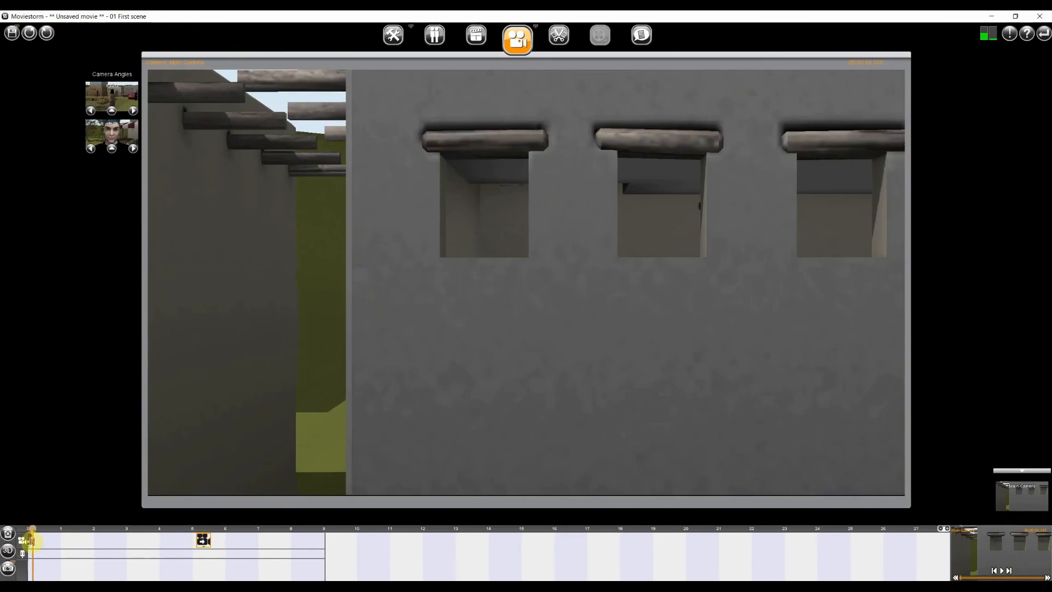
click(32, 539)
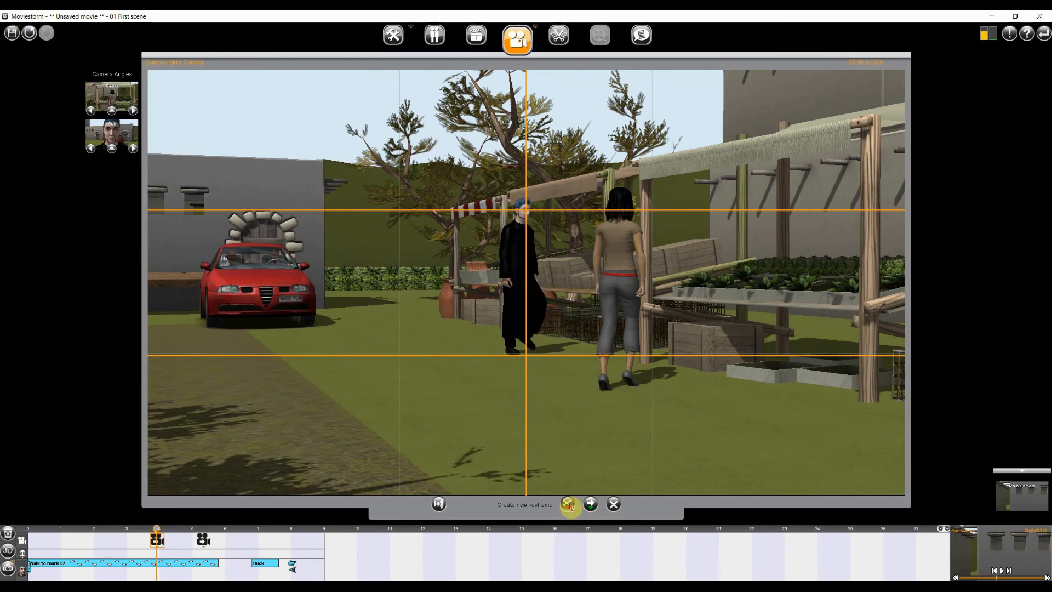
click(569, 504)
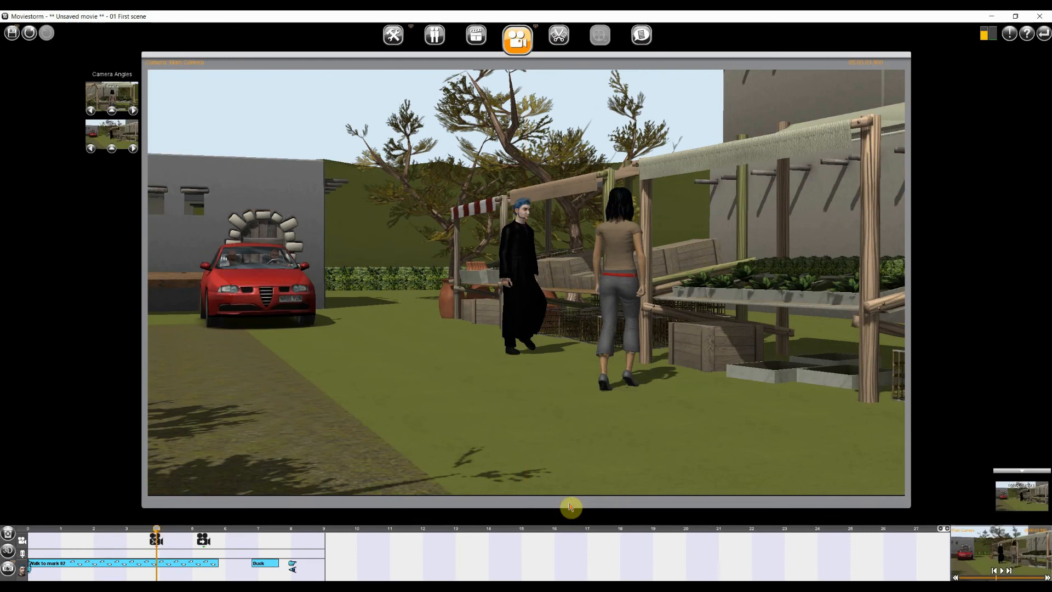
Step: Add a camera cut at about 7.1 seconds from Star's angle, showing Star bending over Rasha, and scrub through the shots
click(79, 538)
click(203, 538)
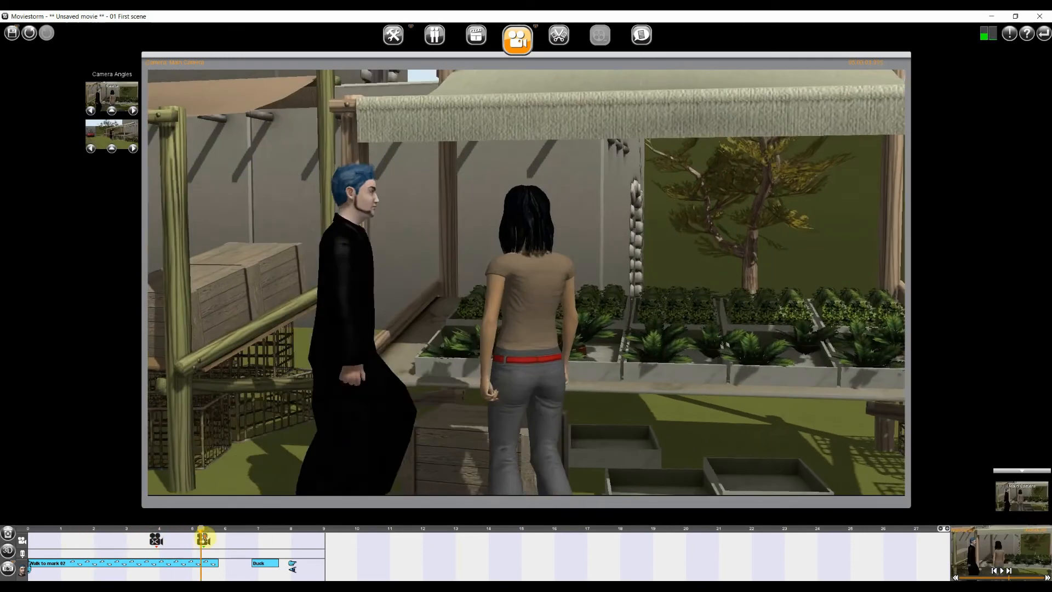
drag(203, 535, 263, 556)
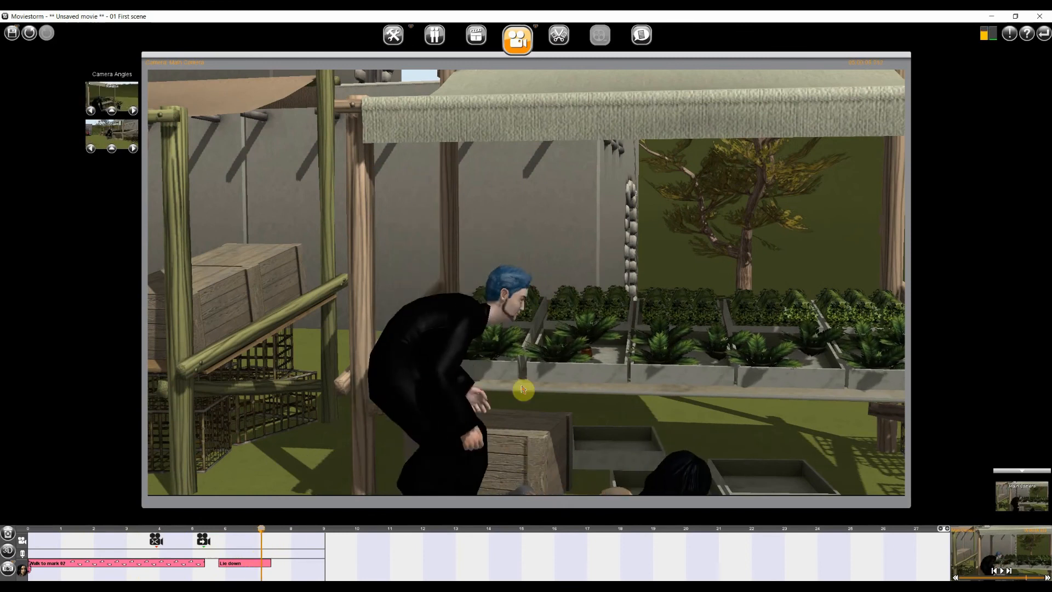
click(117, 136)
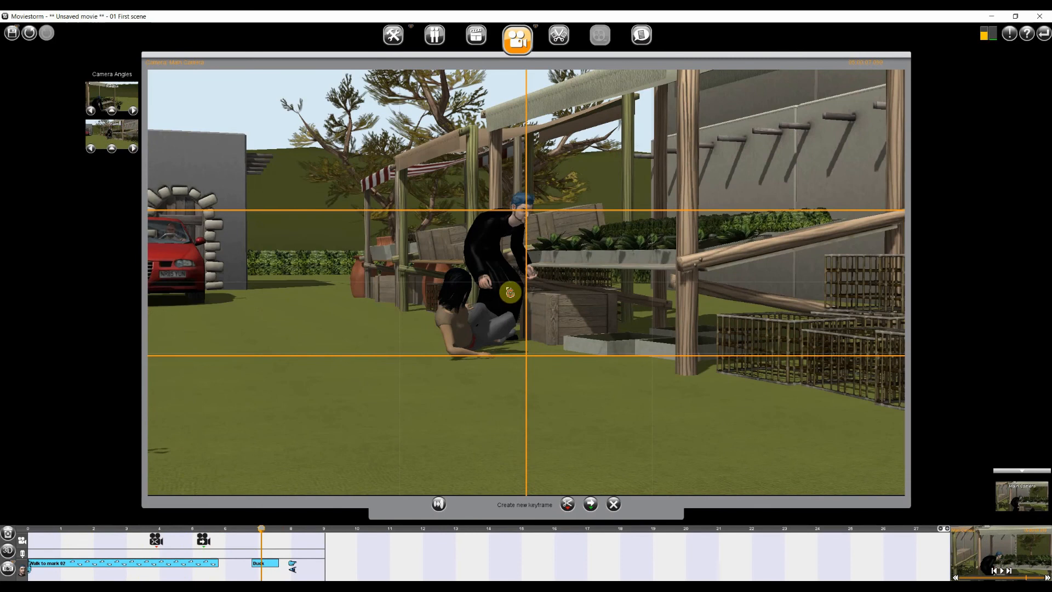
click(568, 504)
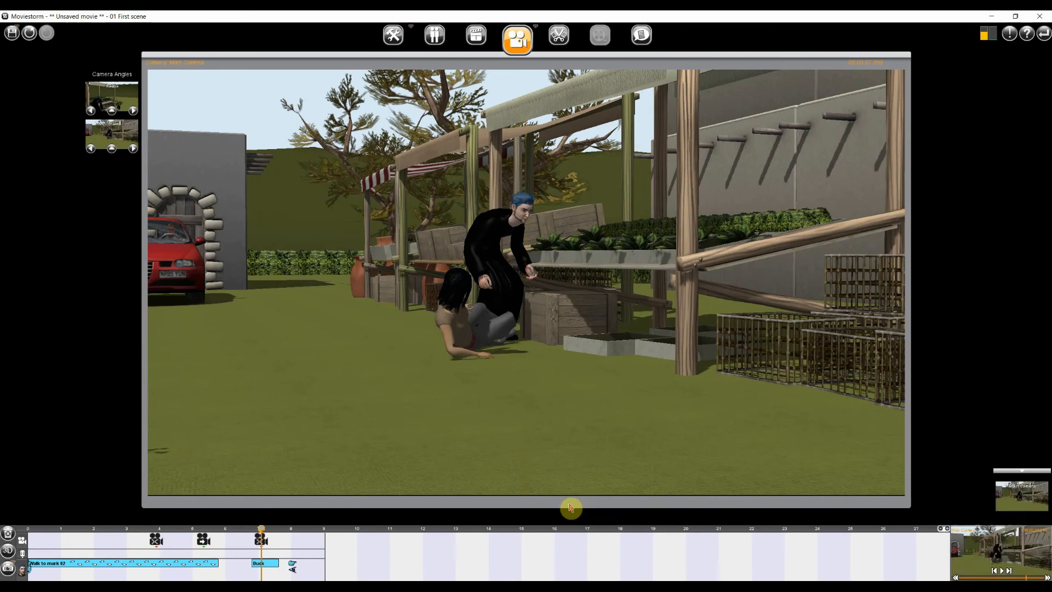
drag(150, 529, 140, 532)
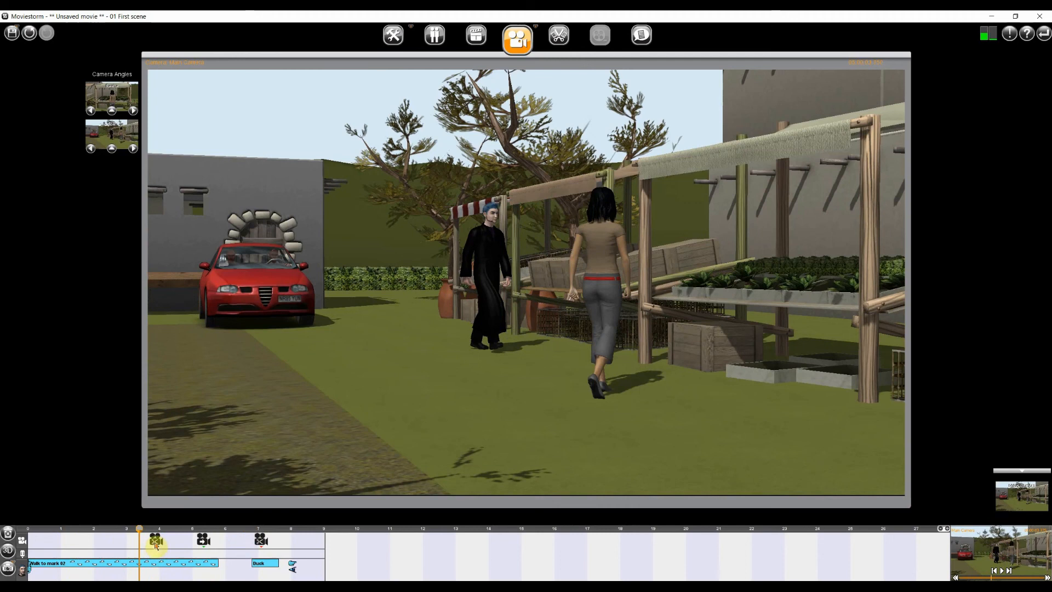
drag(139, 529, 297, 540)
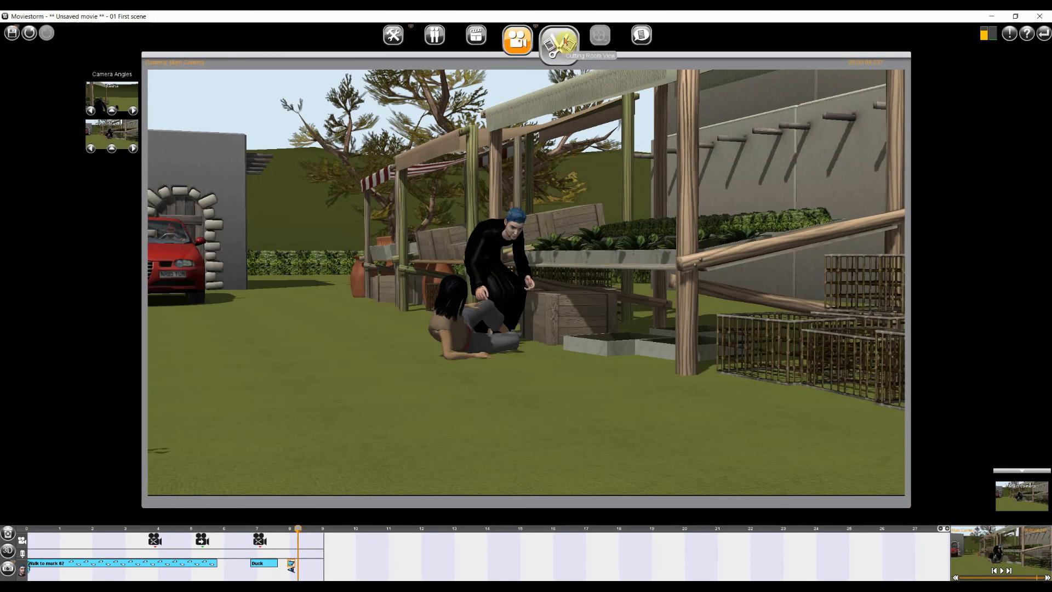
Step: In the Cutting Room view, place the three Main Camera clips of the first scene consecutively on the movie timeline
click(566, 42)
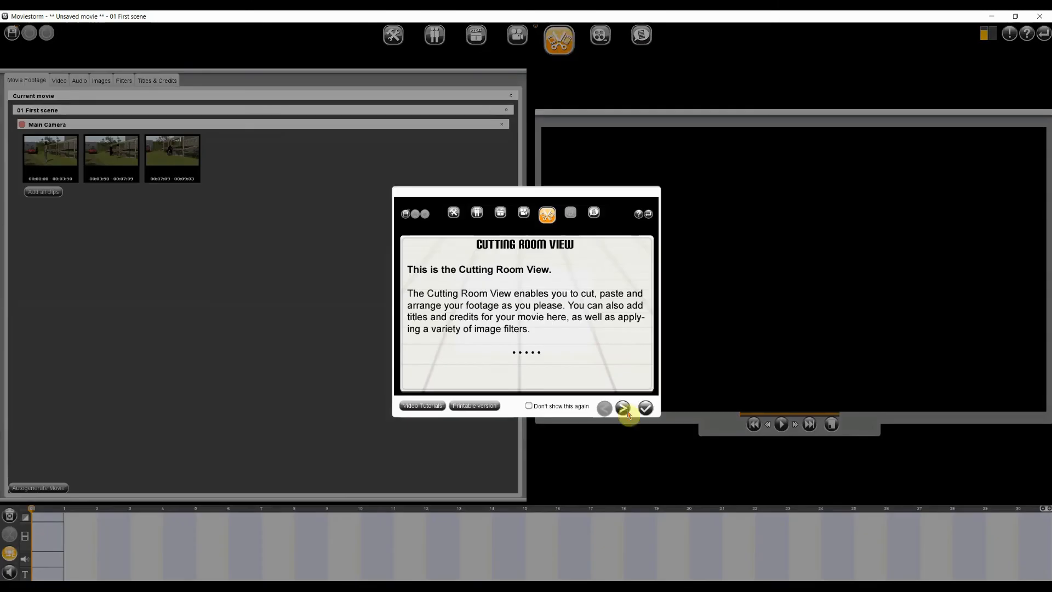
click(646, 408)
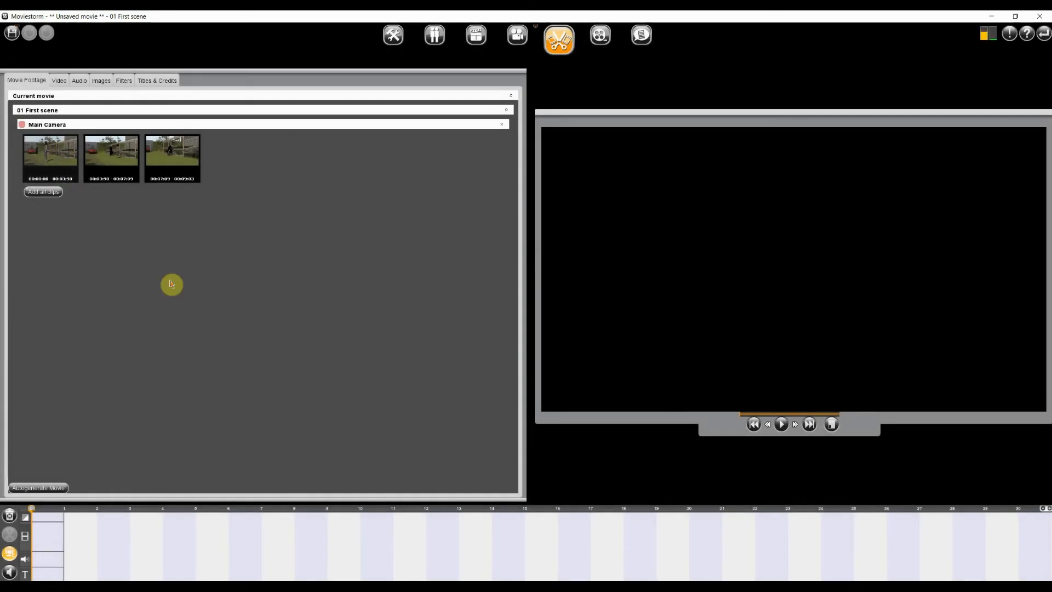
drag(51, 156, 42, 530)
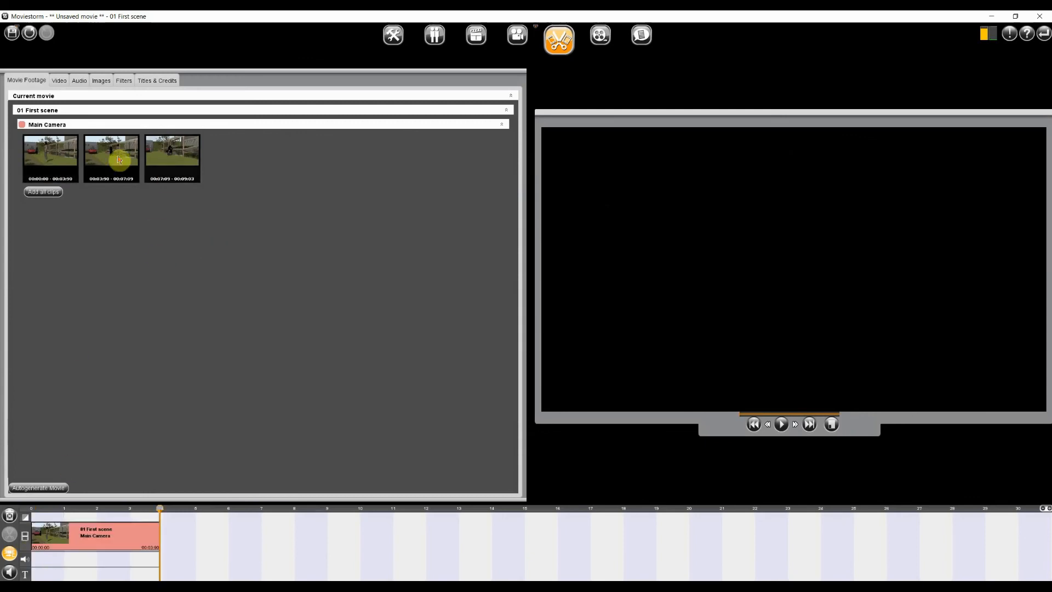
drag(119, 159, 166, 533)
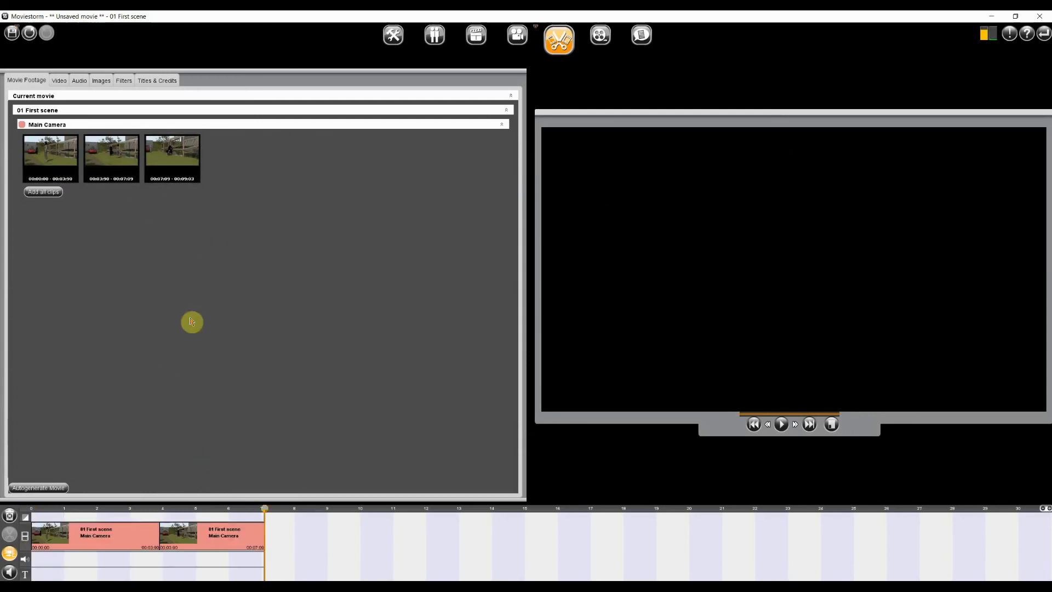
drag(185, 160, 292, 544)
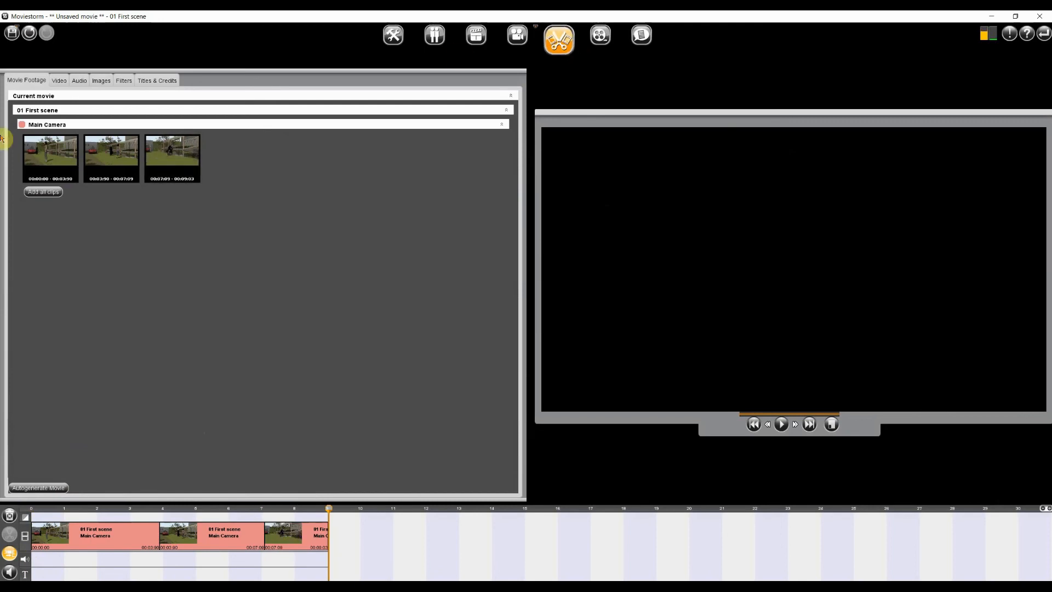
Step: Insert a "Centred title with fade" clip reading "Test movie" before the first shot on the timeline and scrub through the movie
click(79, 82)
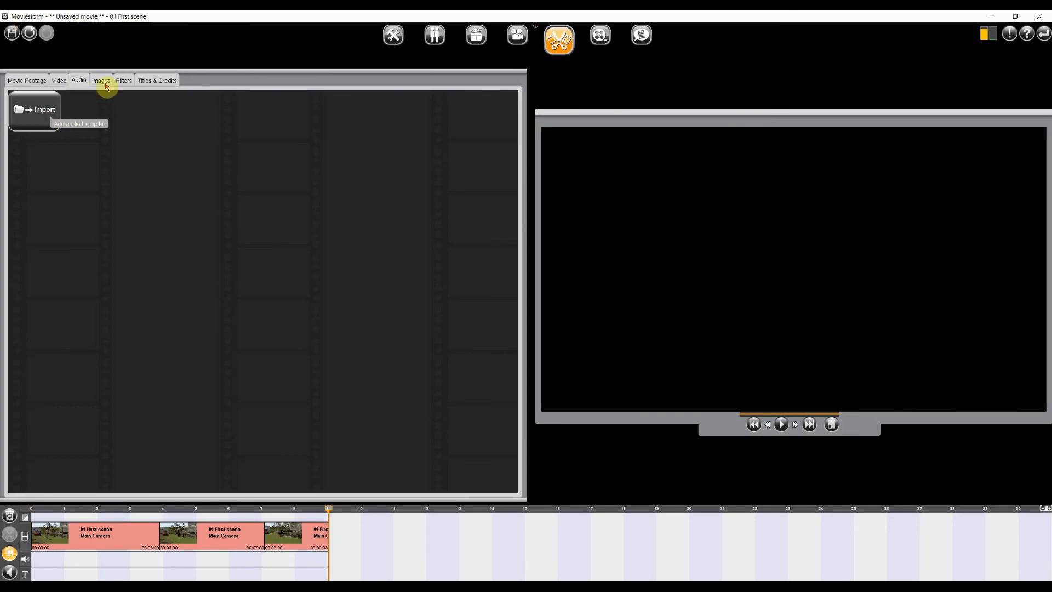
click(159, 82)
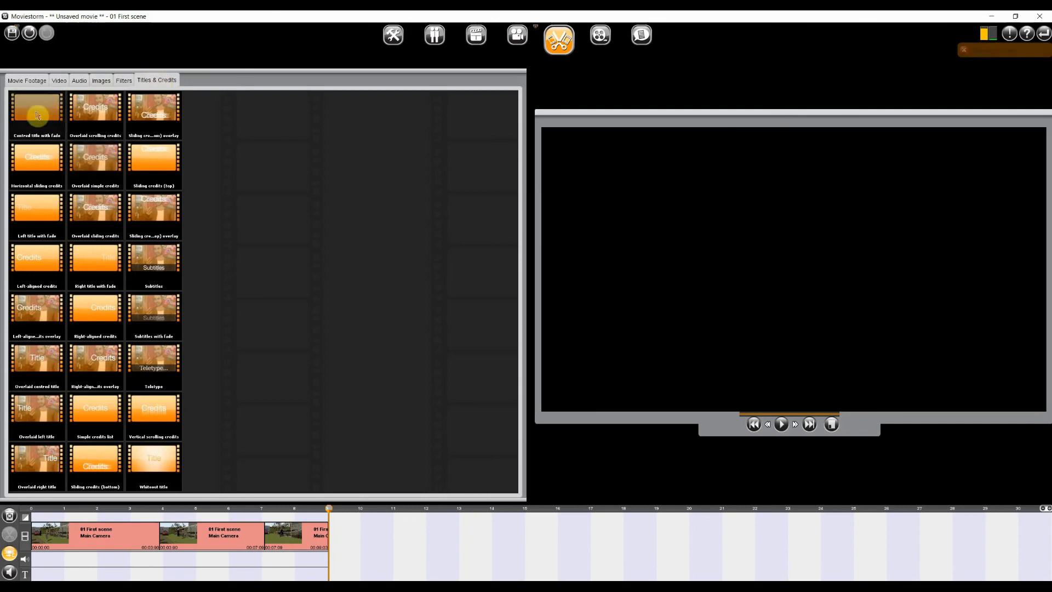
drag(37, 115, 27, 572)
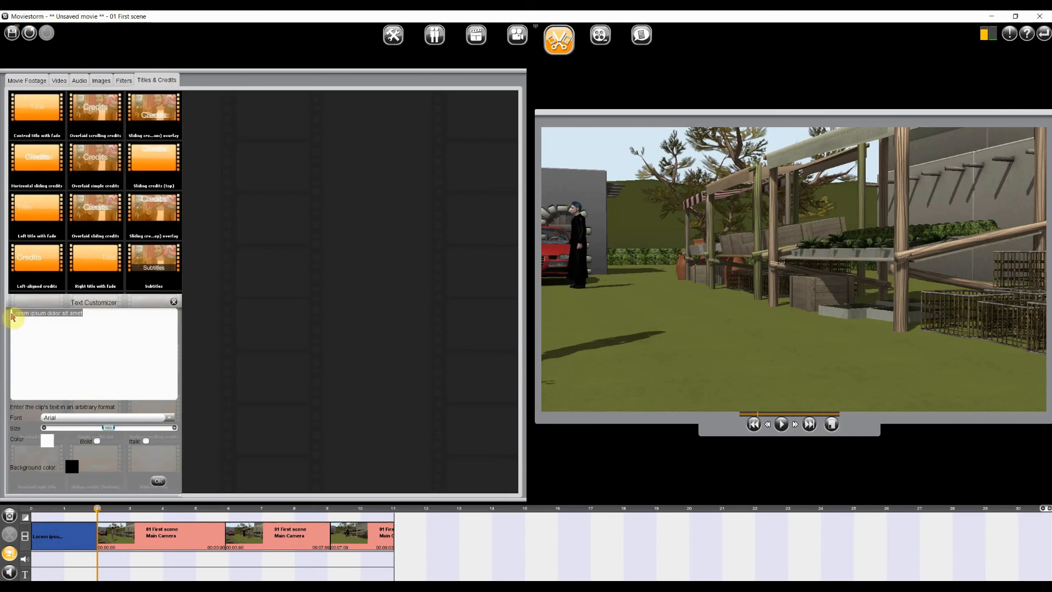
text(T)
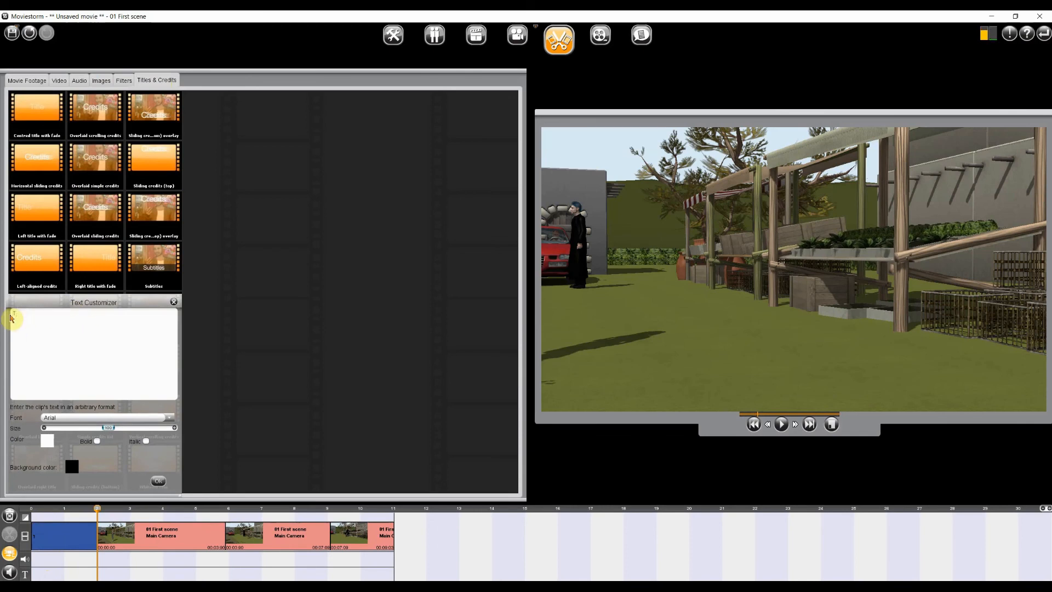
text(est movie)
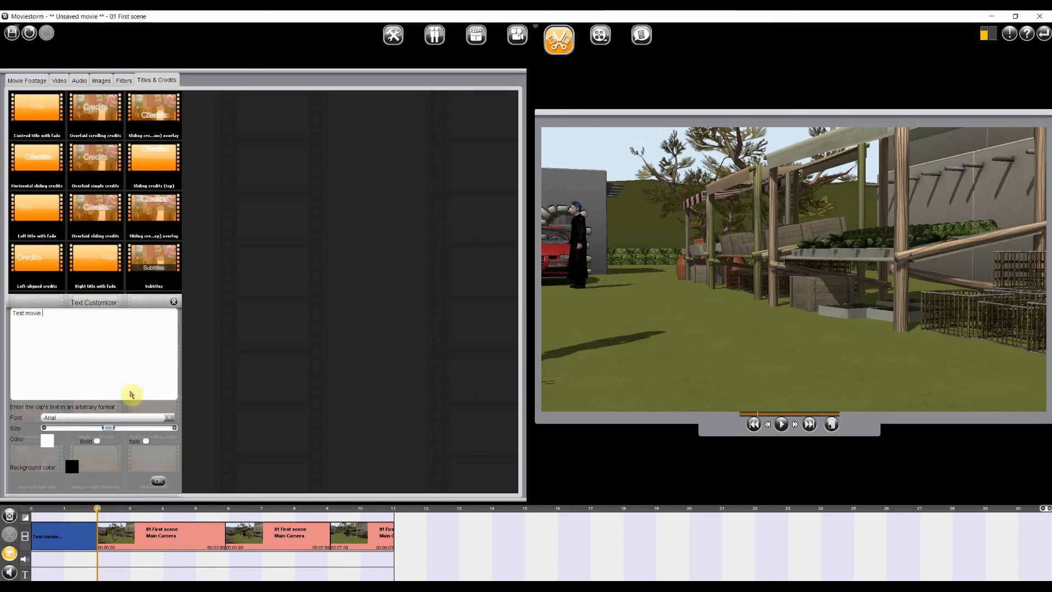
click(159, 482)
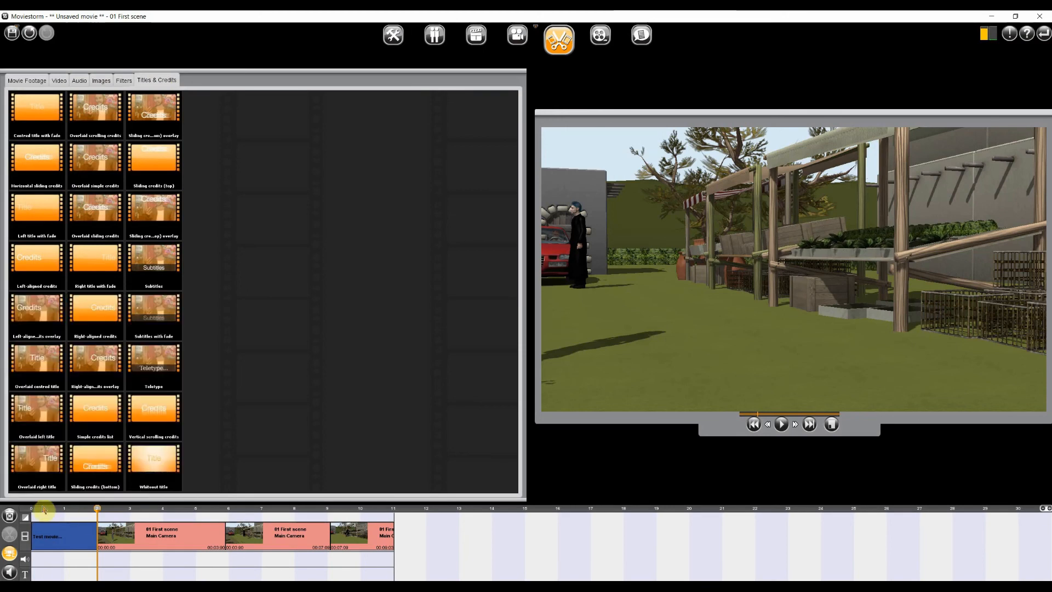
drag(97, 512, 388, 506)
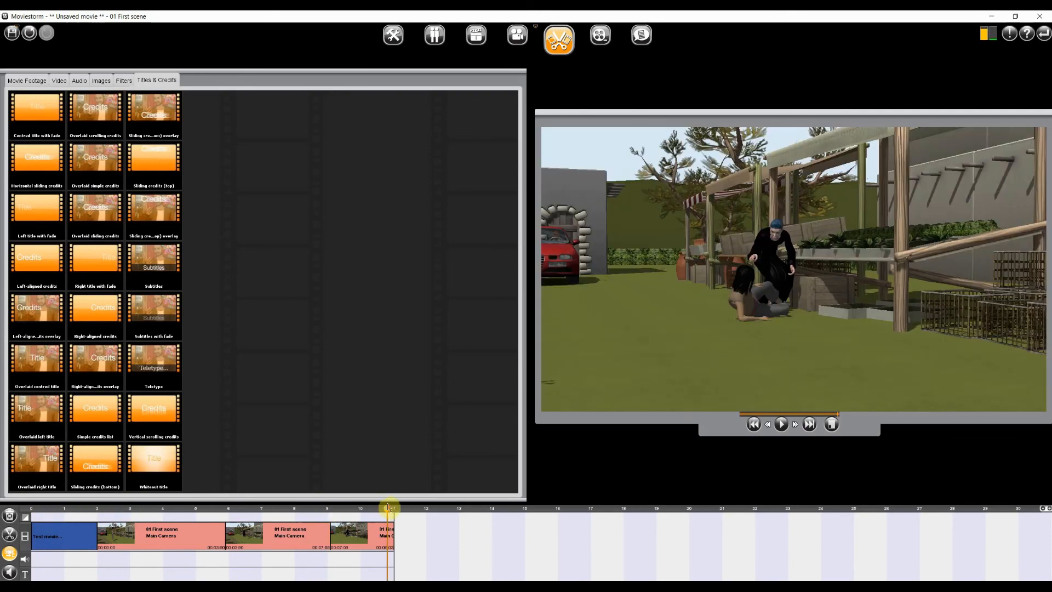
click(59, 80)
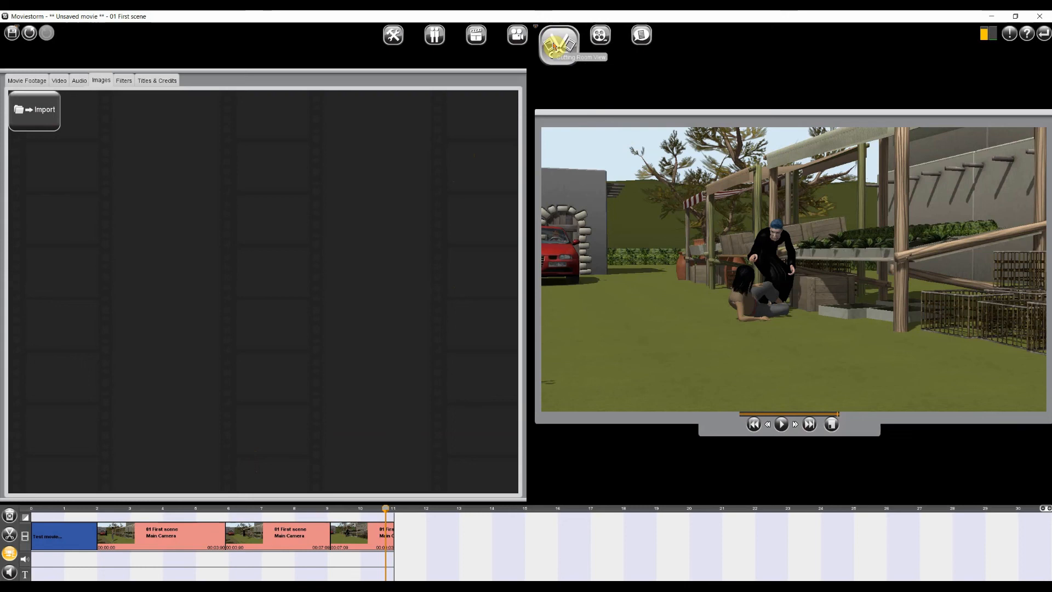
Step: In the Publisher's View, choose the 720p render format and open the output file name for editing
click(605, 45)
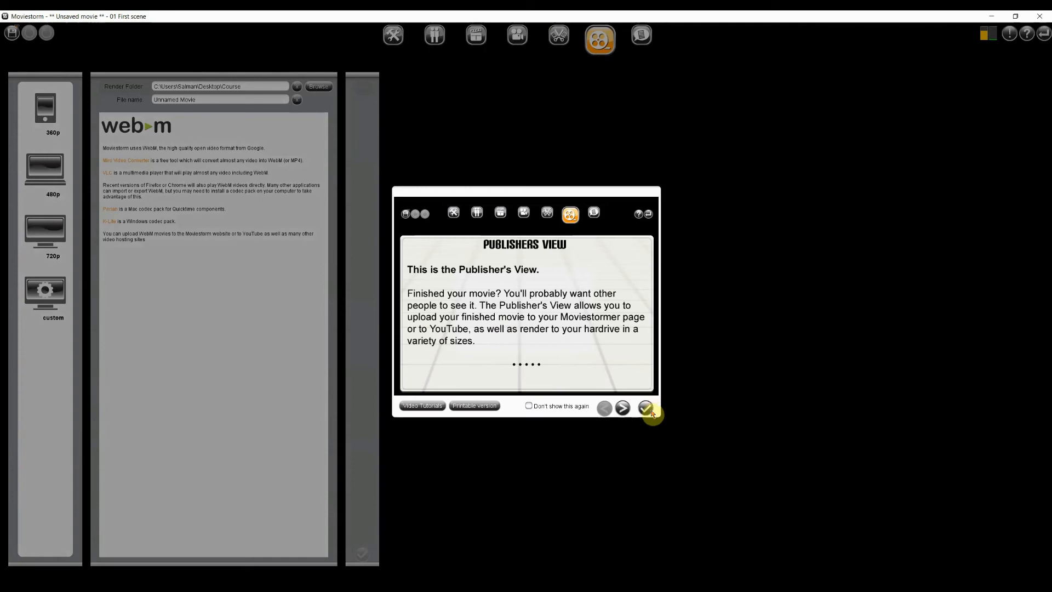
click(646, 408)
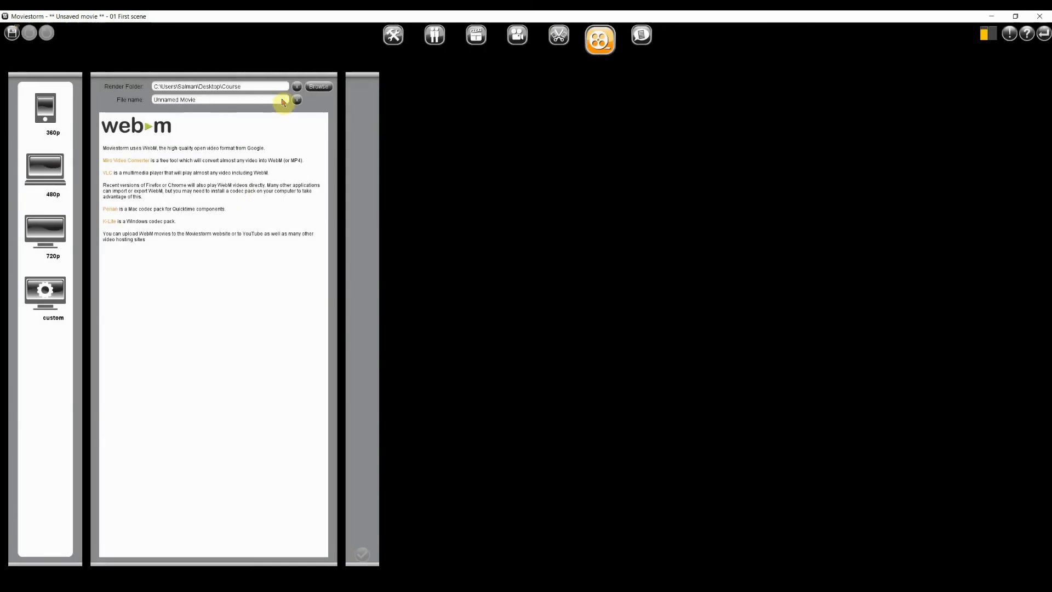
click(50, 241)
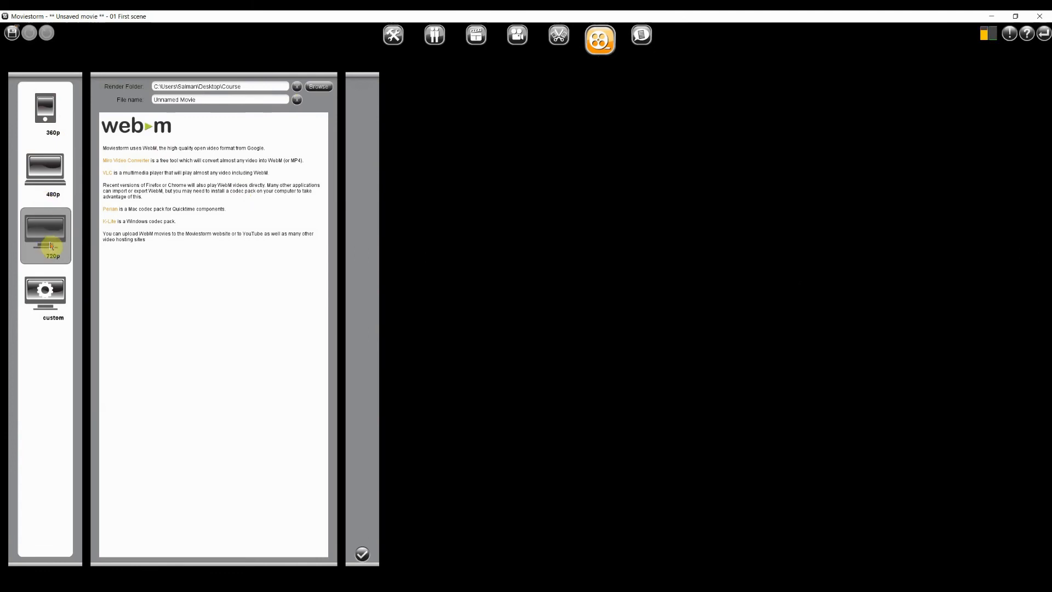
click(220, 101)
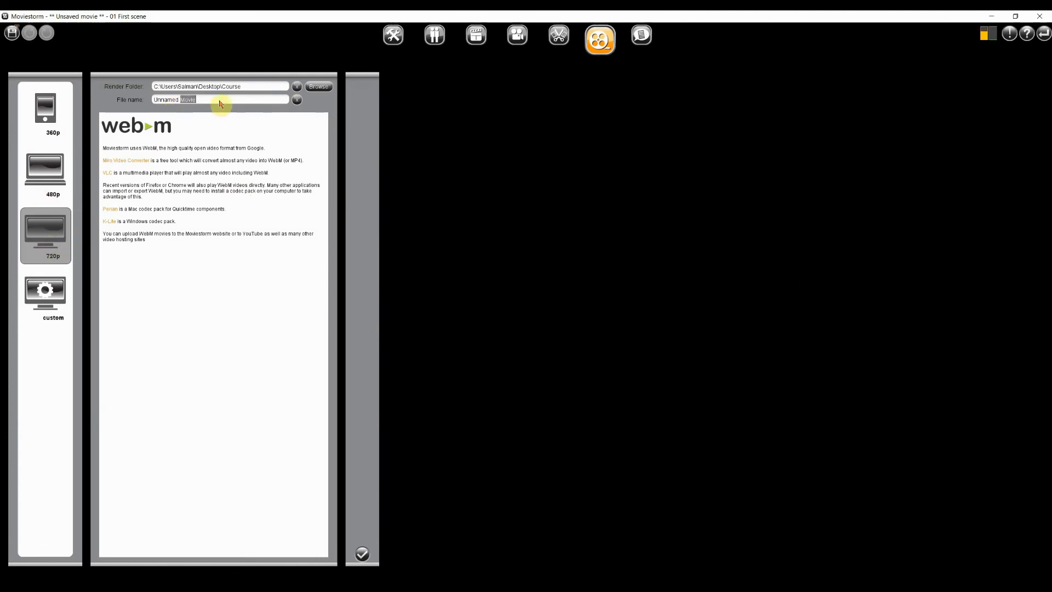